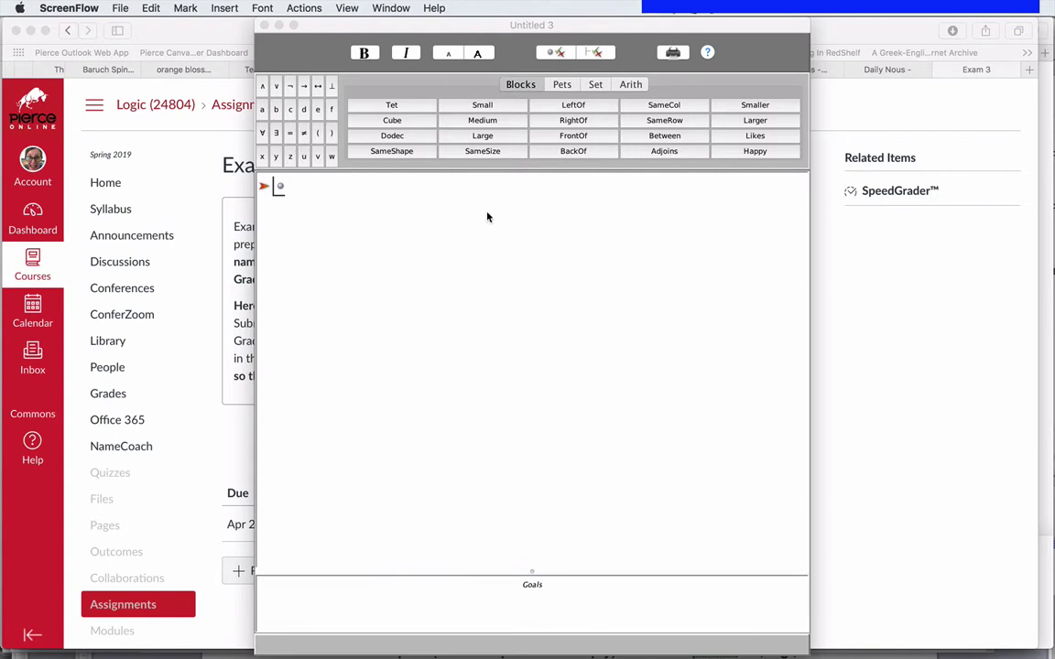
- Enter the first premise Small(a) ∨ Medium(a) ∨ Large(a) from the palette and add a new step below
click(455, 191)
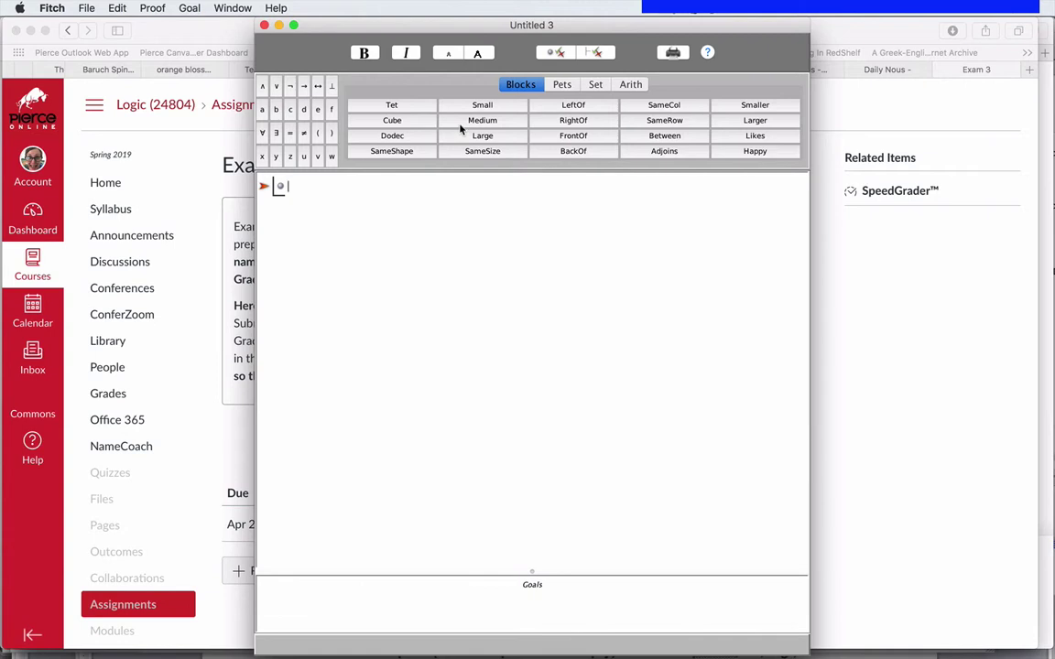
click(477, 106)
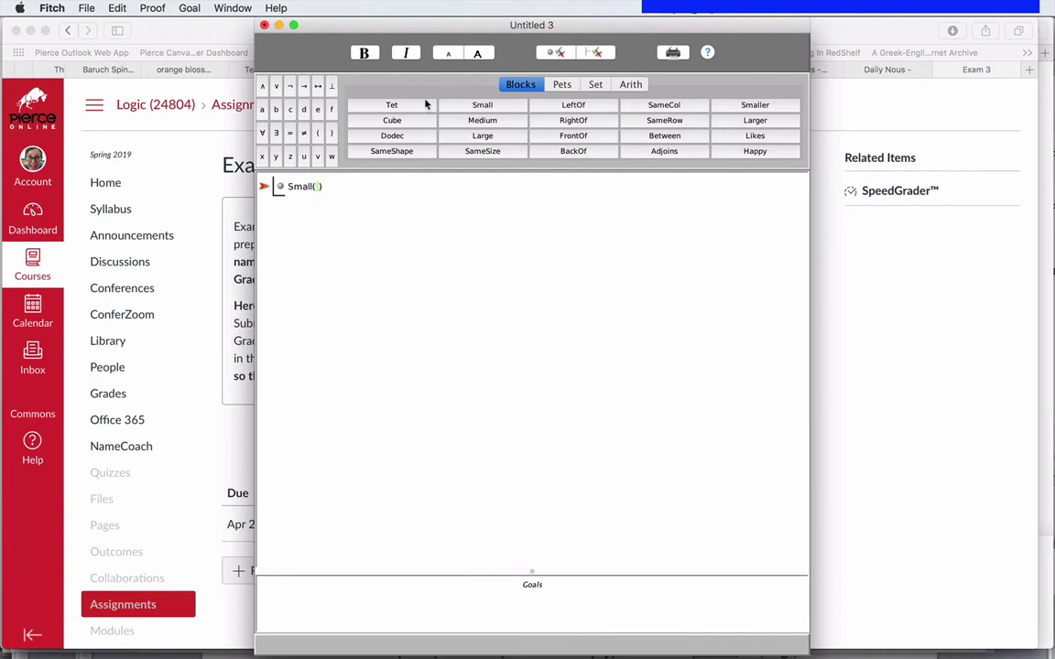
click(261, 109)
click(276, 86)
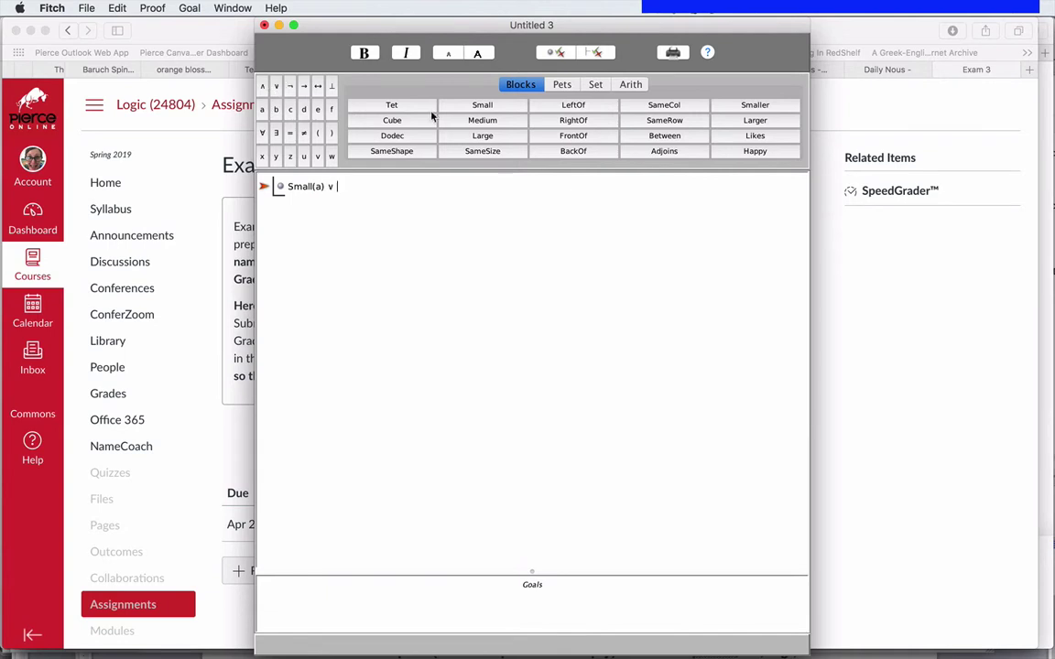
click(495, 120)
click(263, 108)
click(279, 86)
click(468, 137)
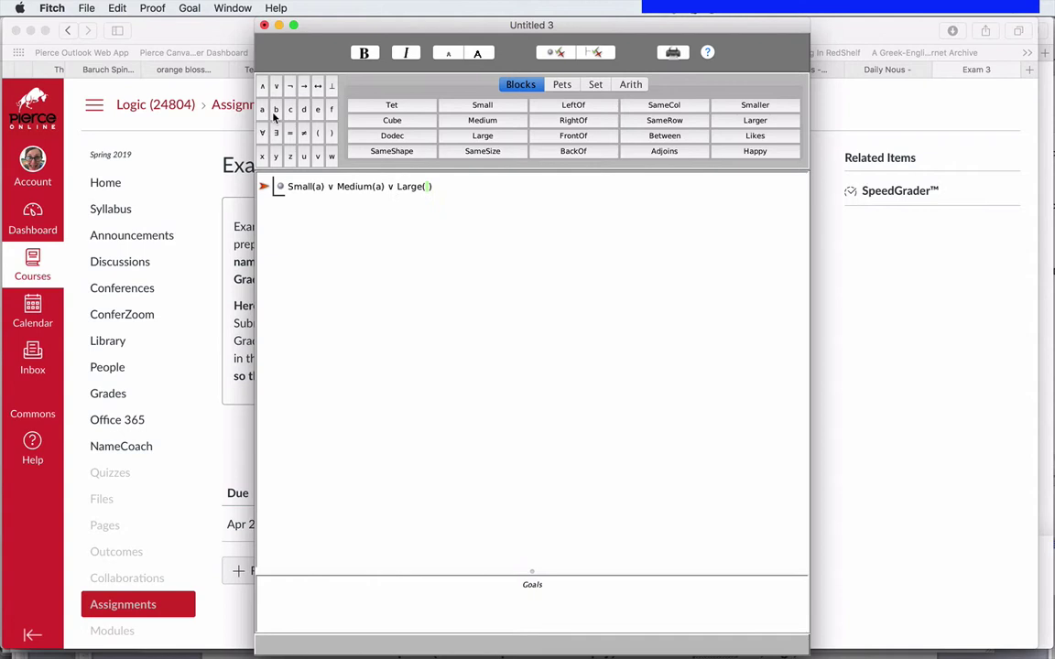
click(261, 109)
key(super+e)
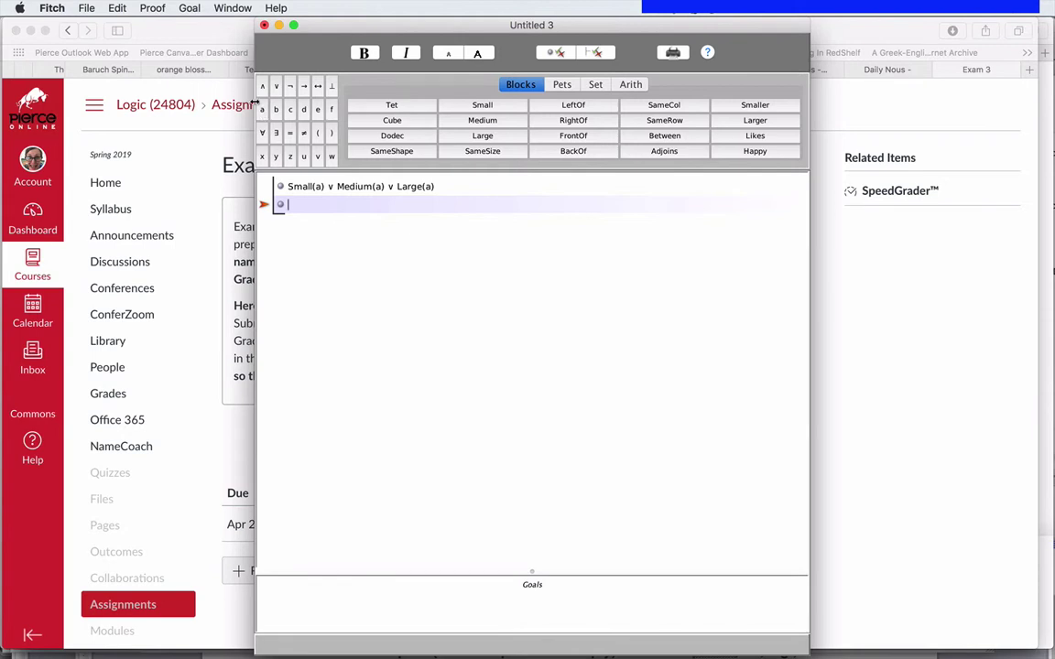
- Fill line 2 with the premise Large(a) ∧ Cube(a)
click(153, 8)
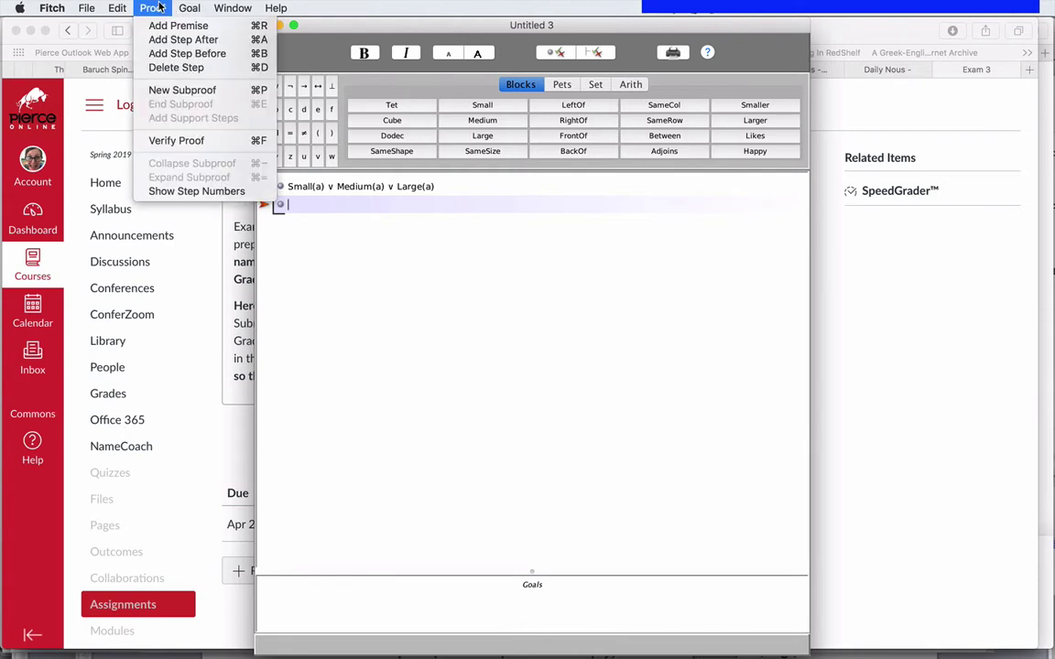
click(158, 8)
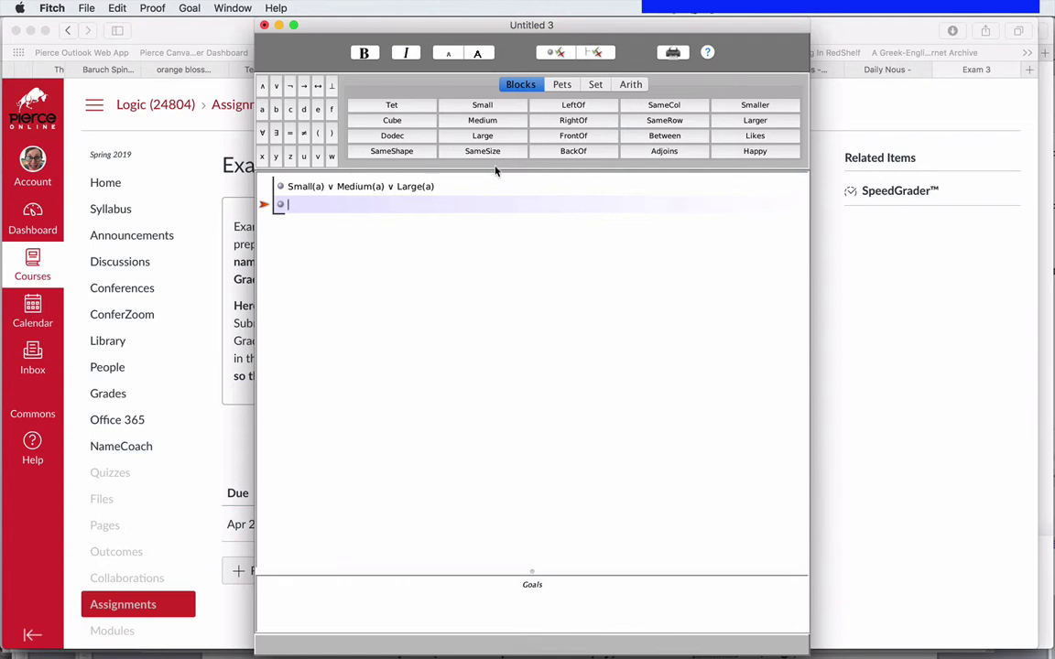
click(495, 136)
text(arge(a)
click(263, 87)
click(403, 121)
click(262, 110)
- Create a new goal and build ¬(Small(a) ∨ Medium(a)) in it with the palette
click(190, 8)
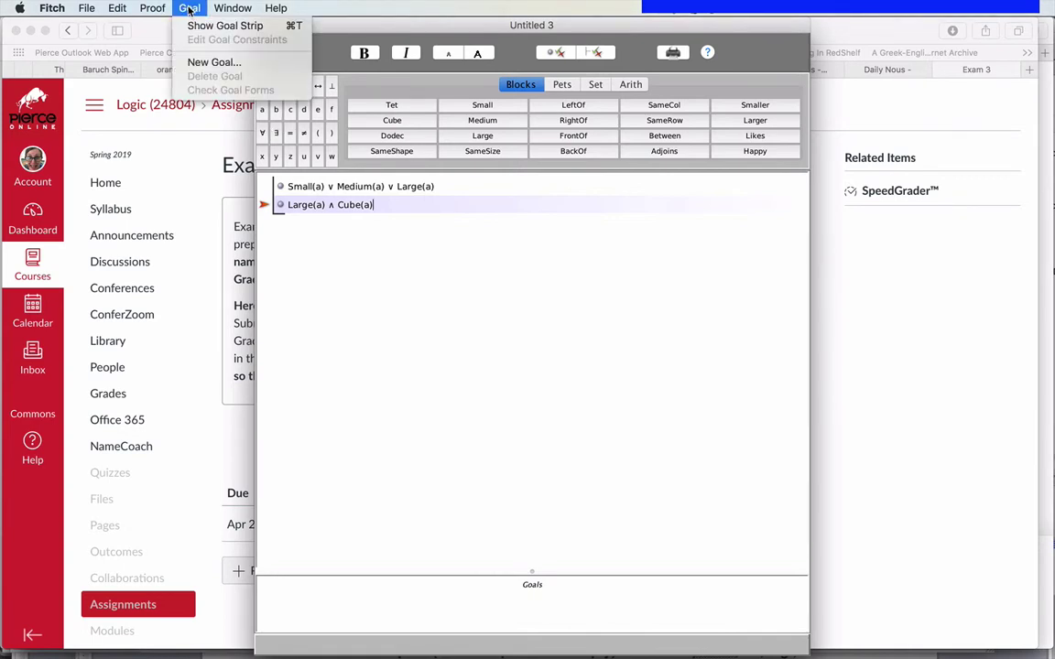
click(203, 64)
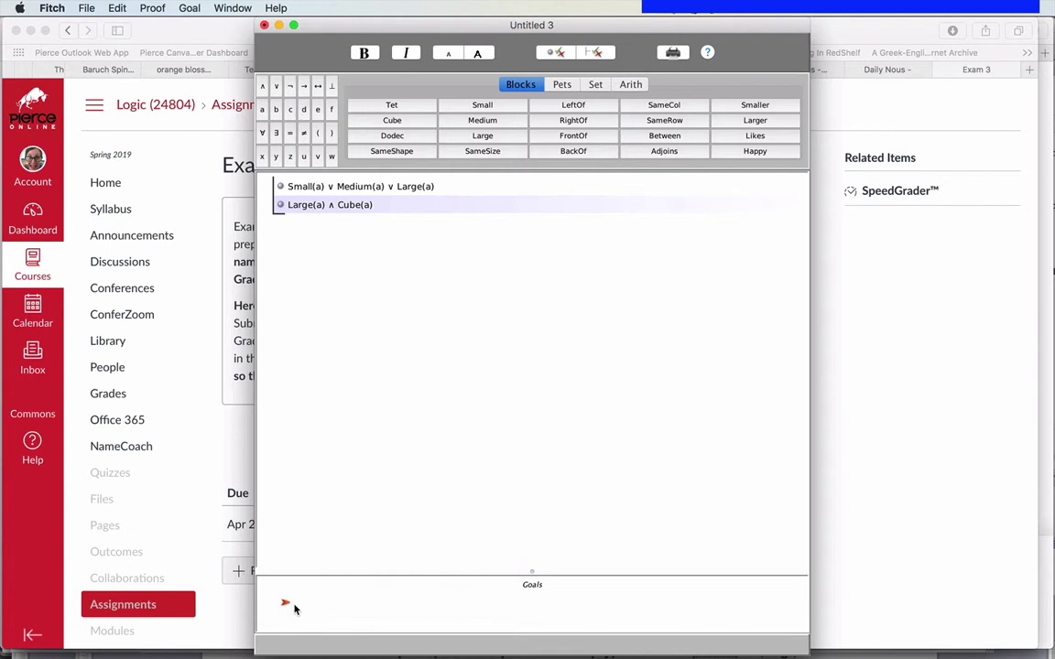
click(289, 85)
click(322, 133)
click(481, 104)
click(263, 109)
click(275, 85)
click(482, 120)
click(266, 109)
click(332, 134)
click(378, 205)
- Turn on step numbers and paste in the three case subproofs plus the conclusion
click(155, 7)
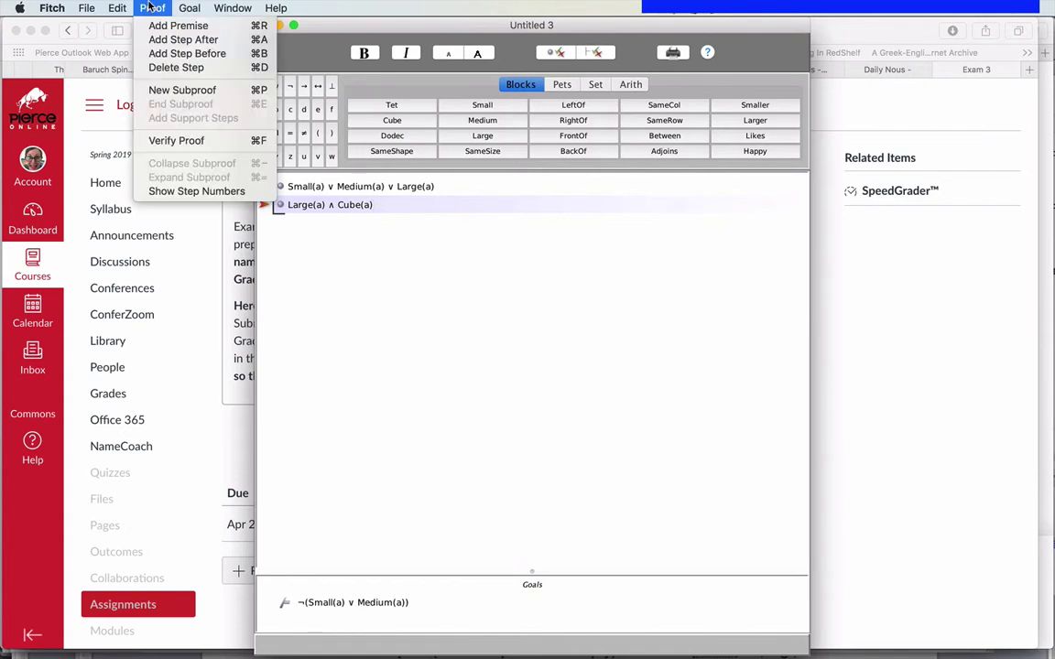
click(194, 190)
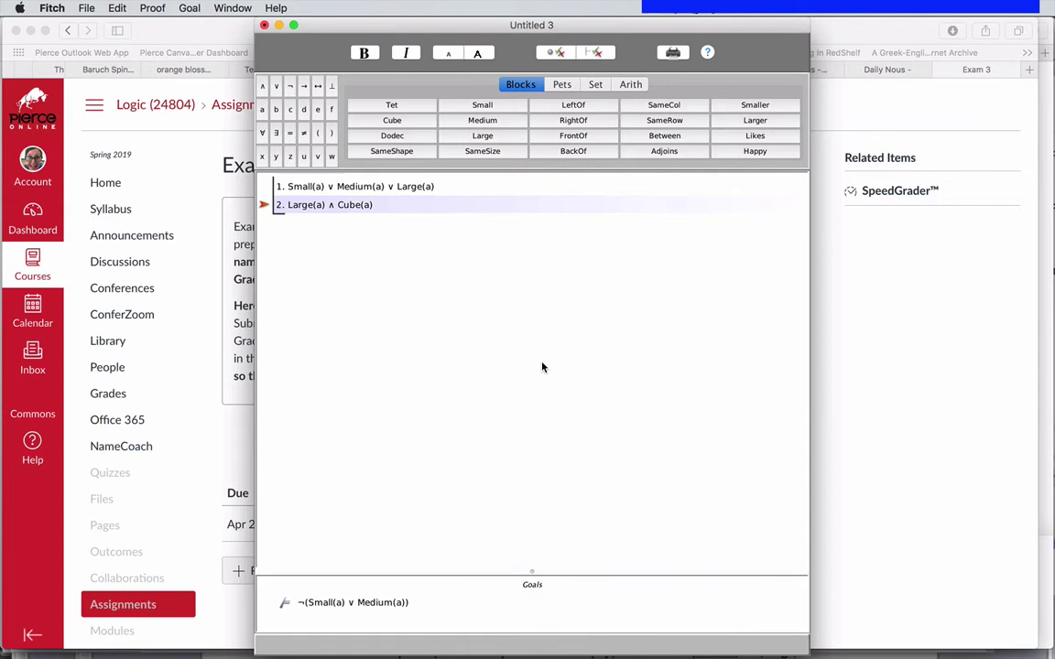
key(super+v)
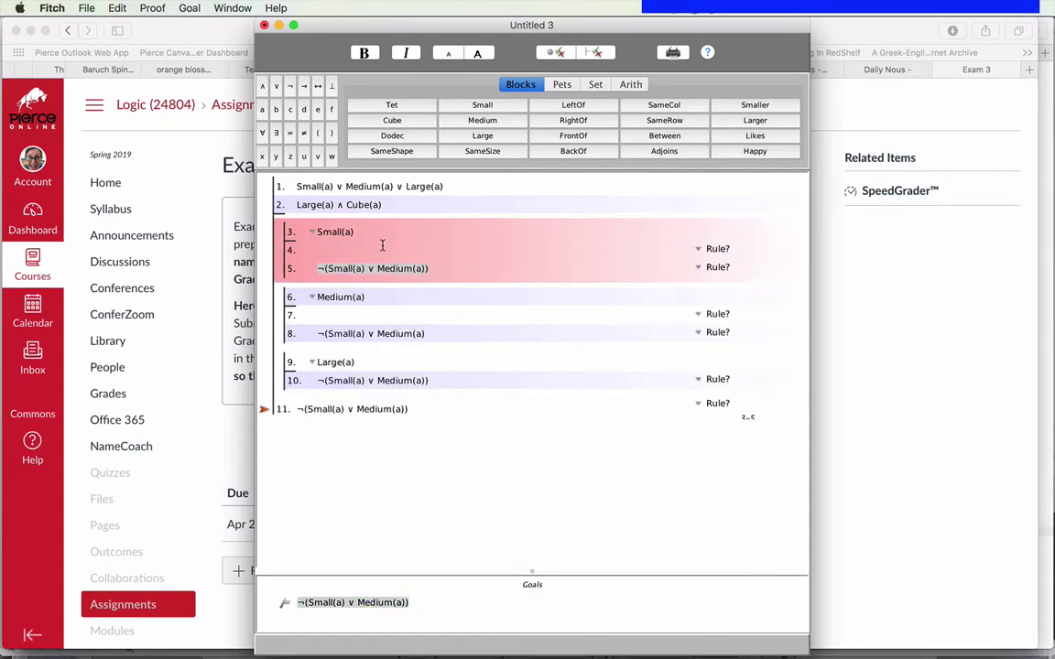
key(Up)
key(Up)
key(Up)
key(Up)
key(Up)
key(Up)
key(Up)
key(Up)
key(Up)
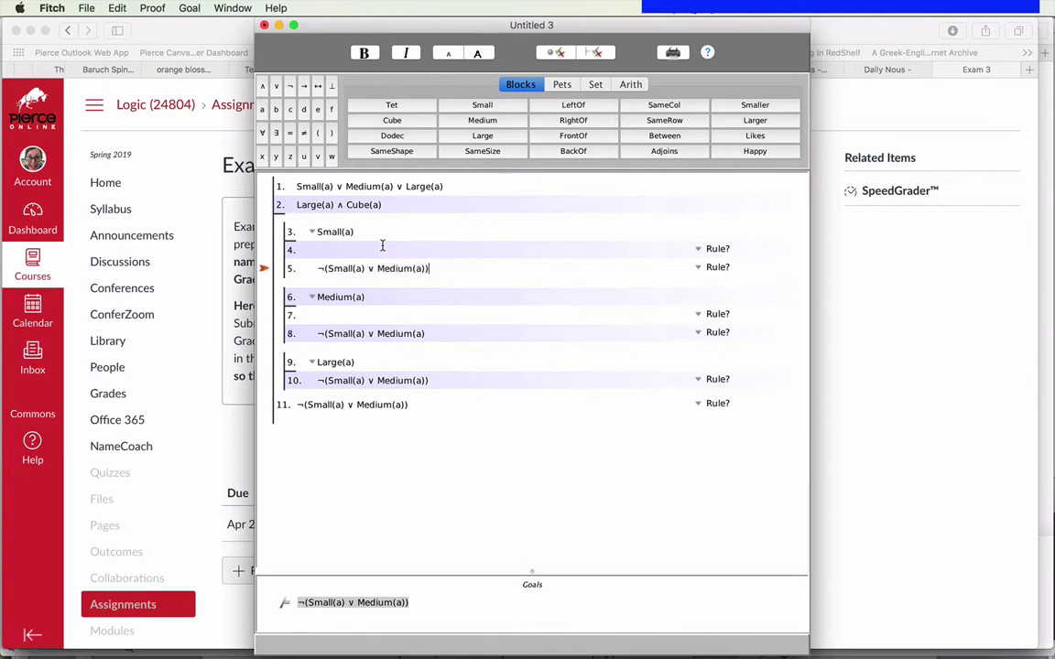
key(Up)
key(Down)
key(Down)
key(Down)
key(Down)
key(Down)
key(Down)
key(Down)
key(Down)
key(Down)
key(Down)
- Justify line 11 by ∨ Elim citing line 1 and subproofs 3-5, 6-8, 9-10
click(387, 189)
click(341, 239)
click(376, 309)
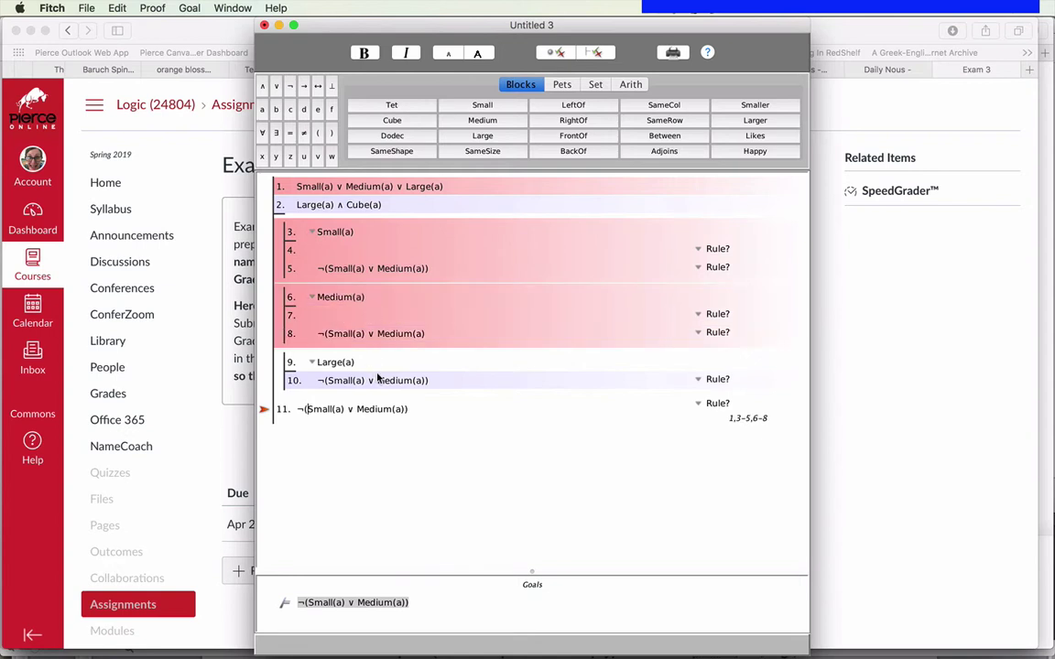
click(342, 342)
click(701, 405)
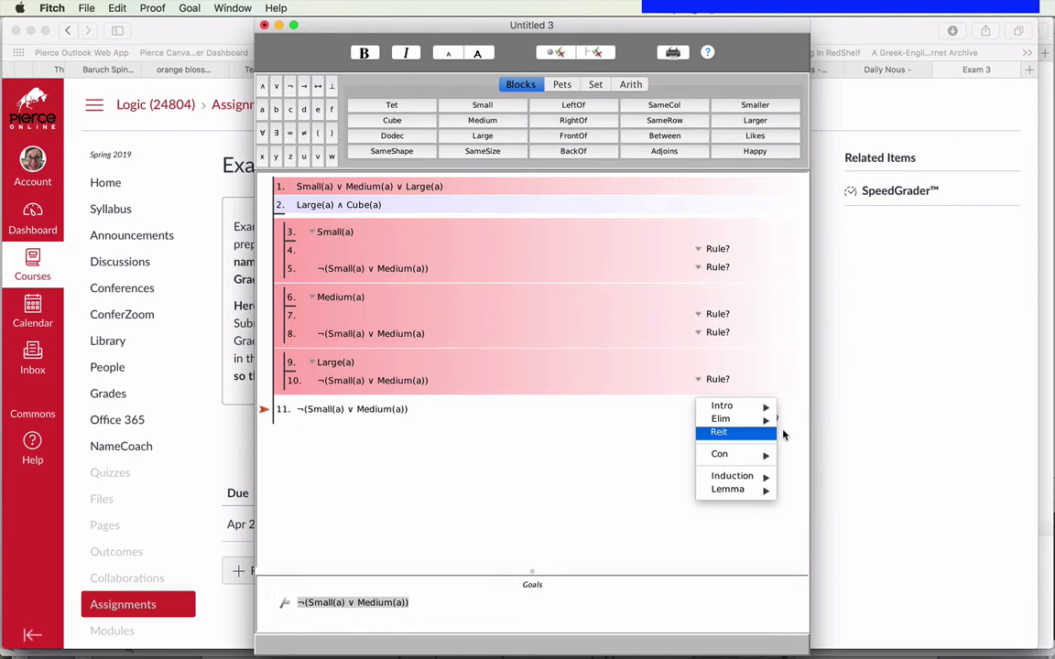
mouse_move(774, 419)
click(803, 434)
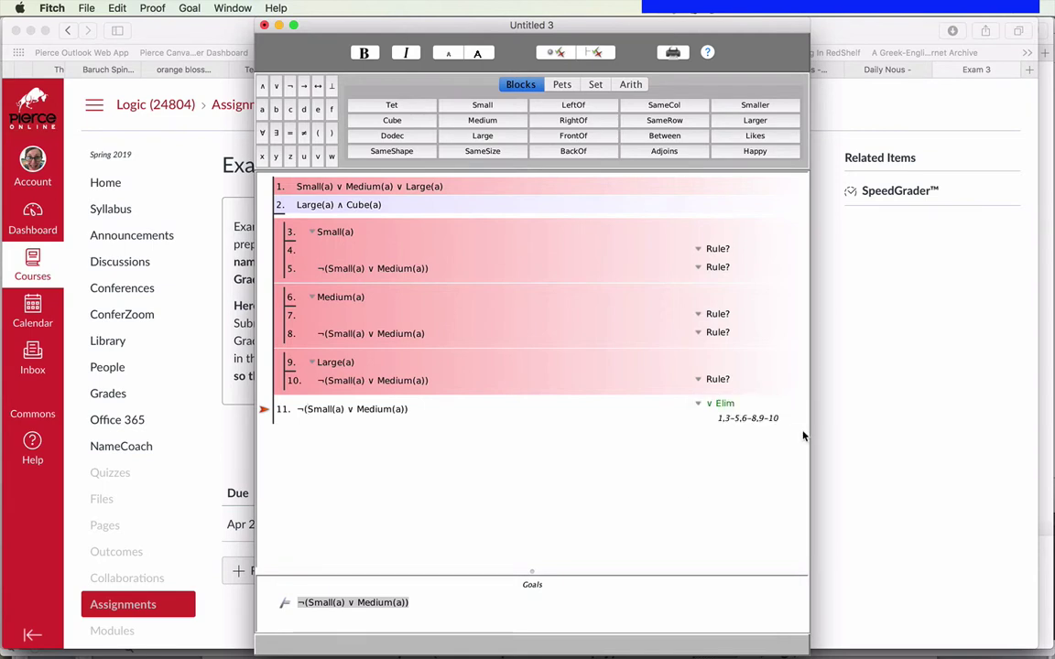
key(Up)
key(Up)
key(Up)
key(Up)
key(Up)
key(Up)
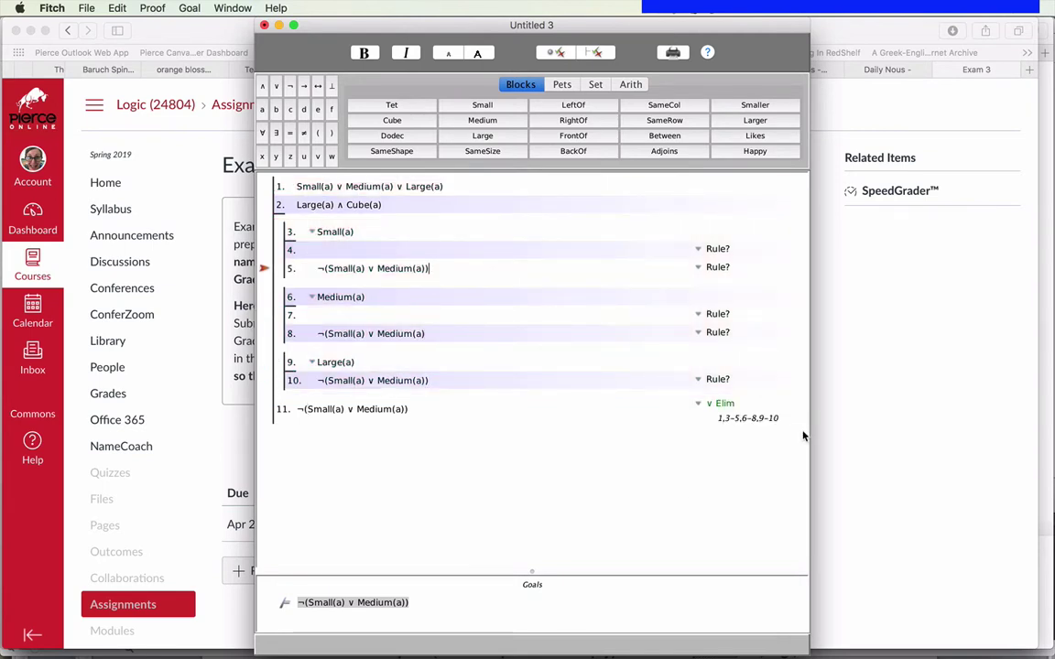
key(Up)
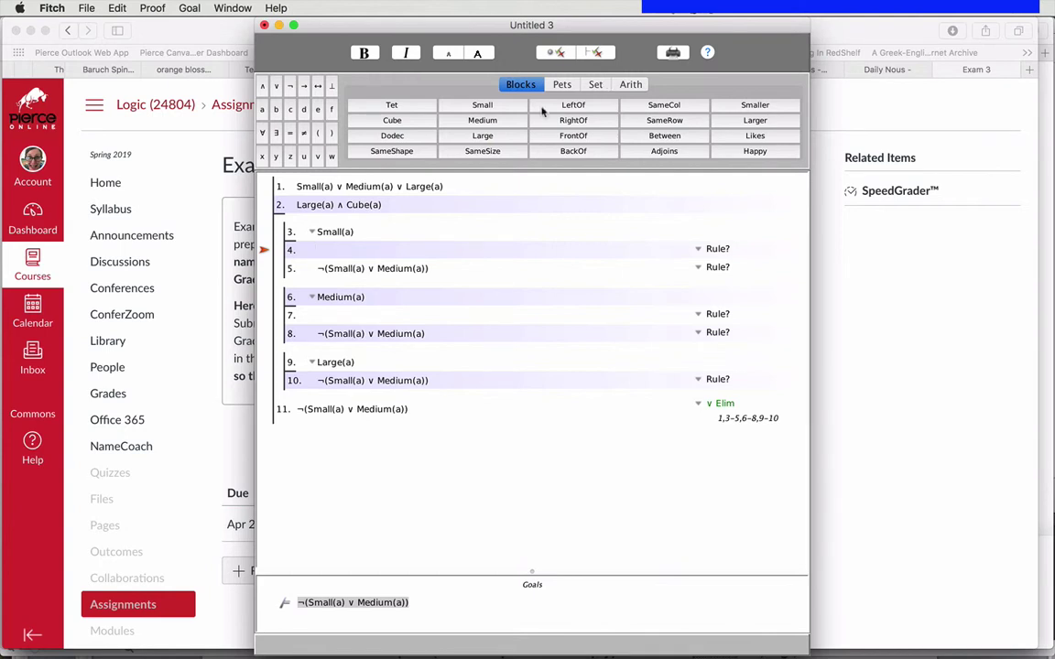
- Enter Large(a) on line 4, justified by ∧ Elim from line 2
click(332, 207)
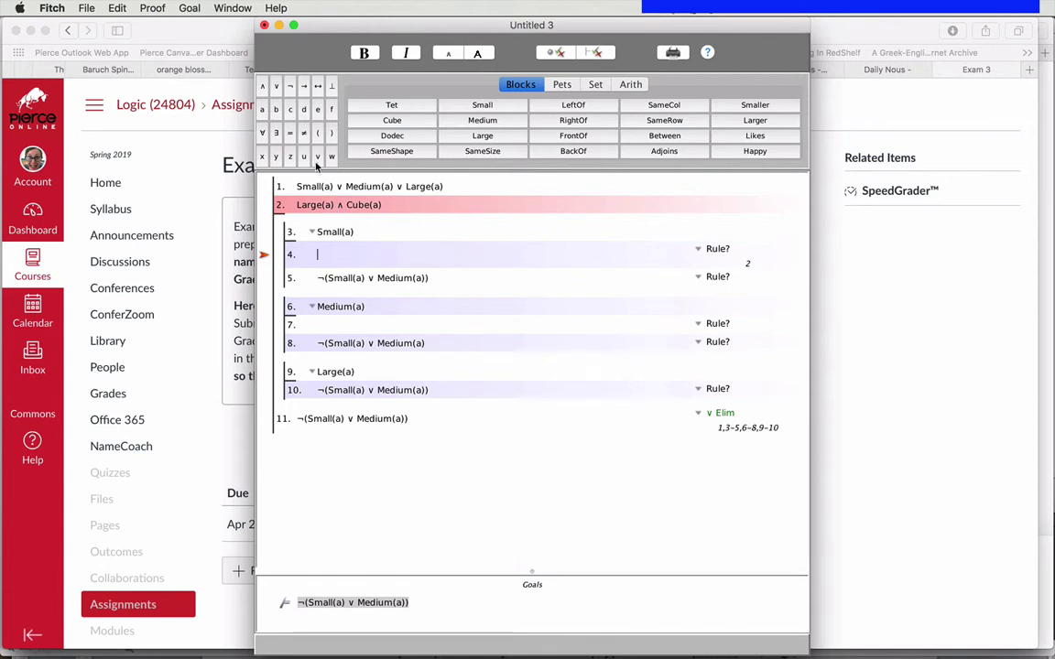
click(482, 136)
text(arge(a)
click(699, 250)
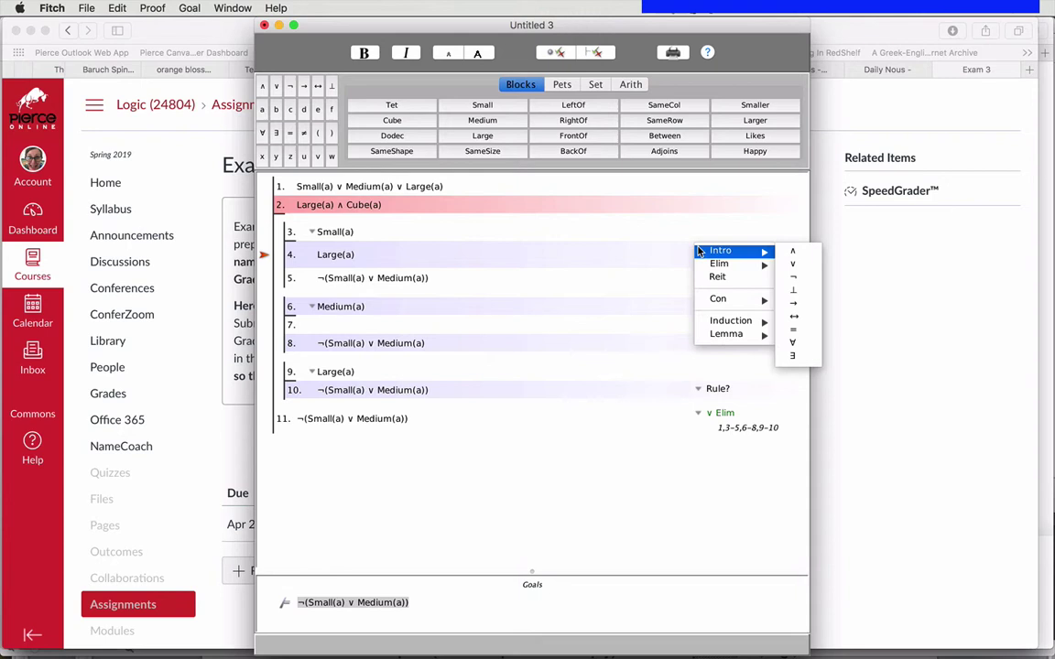
mouse_move(747, 251)
mouse_move(719, 264)
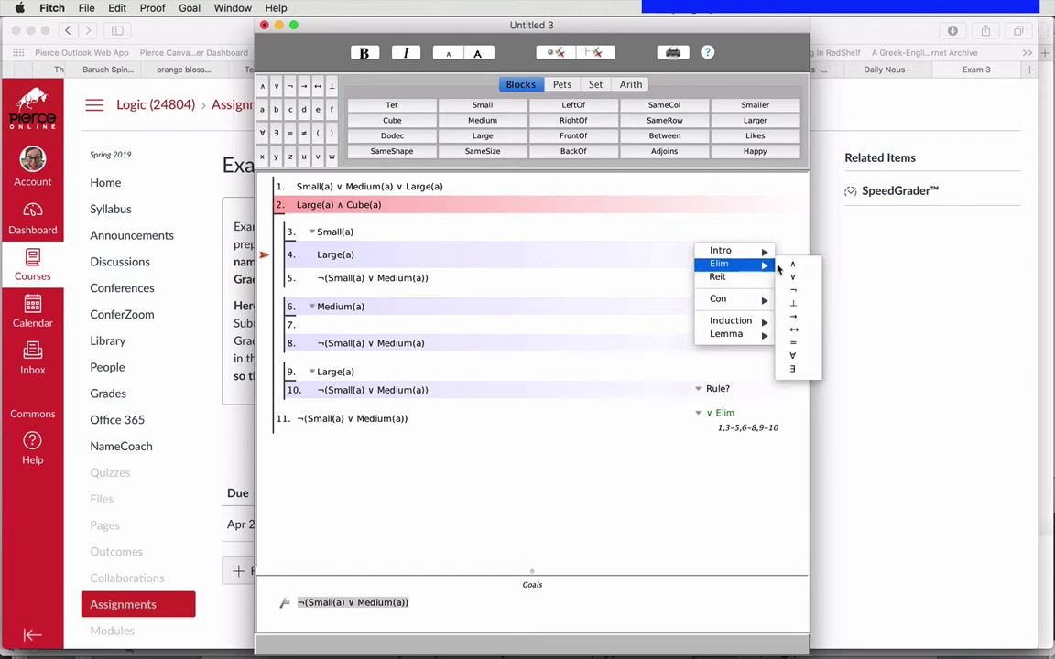
click(791, 264)
- Add step 5 with ⊥, justified by ⊥ Intro citing lines 3 and 4
key(super+a)
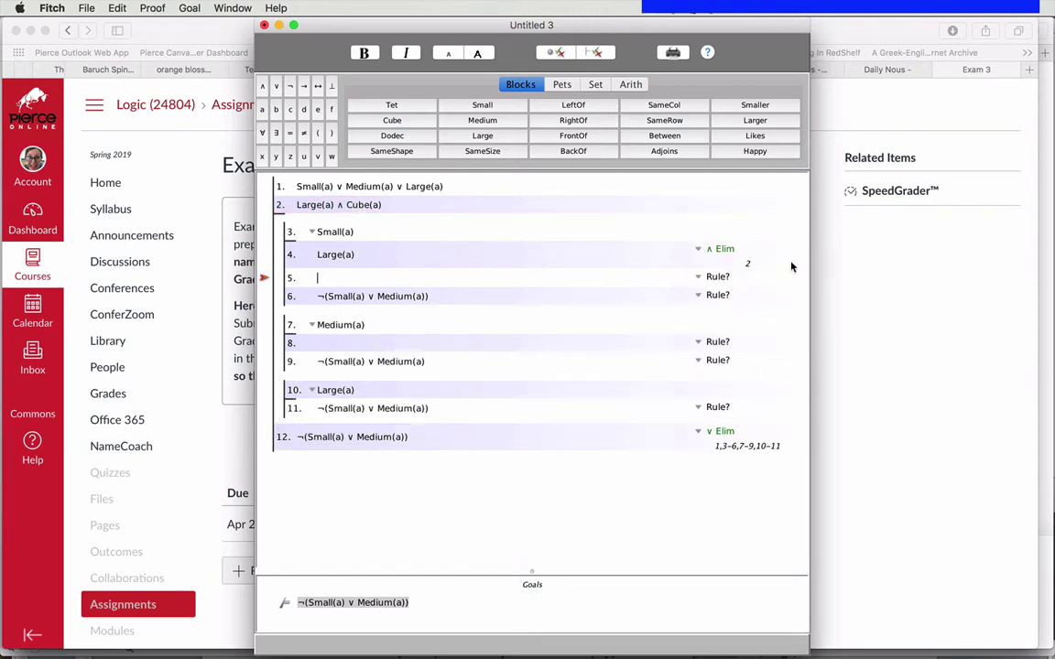
click(332, 85)
click(318, 231)
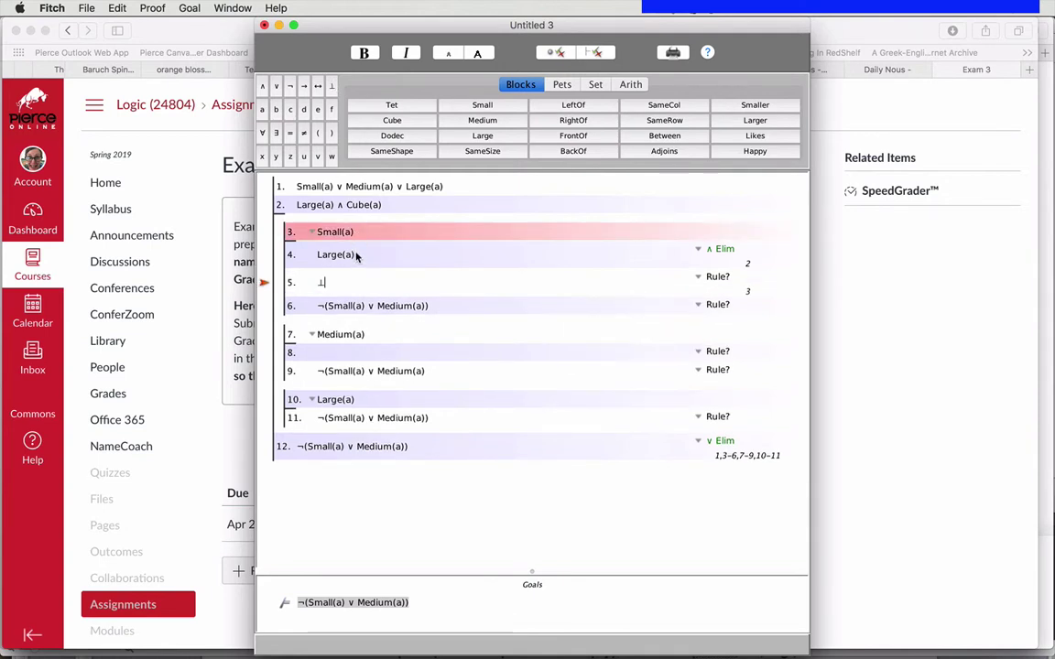
click(357, 257)
click(699, 277)
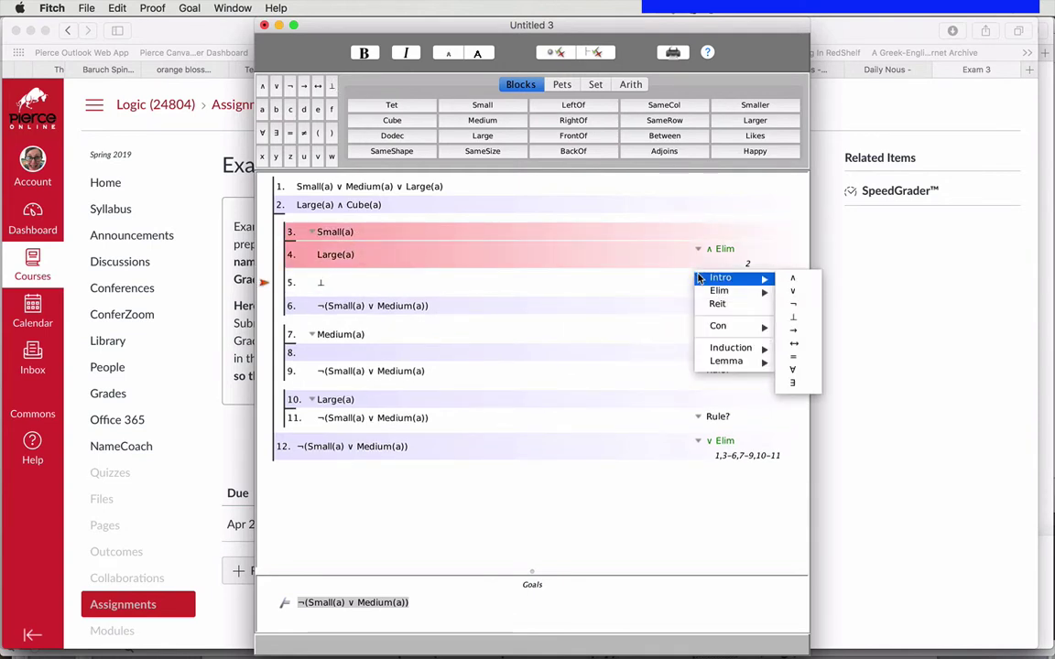
click(813, 319)
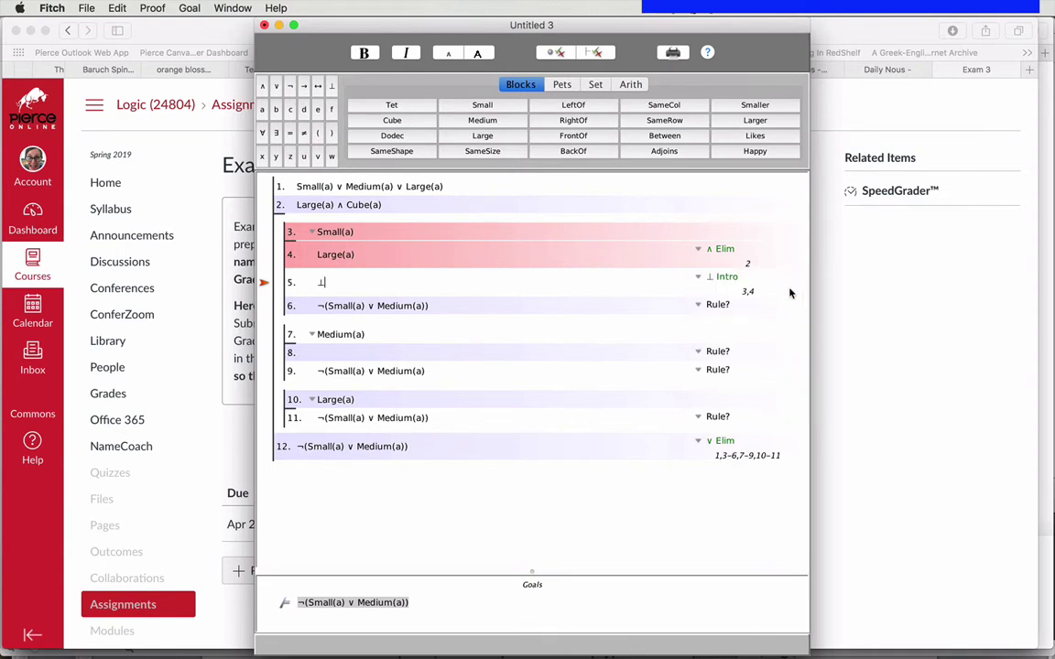
- Check step 5, then change its justification from ⊥ Intro to Ana Con
click(556, 53)
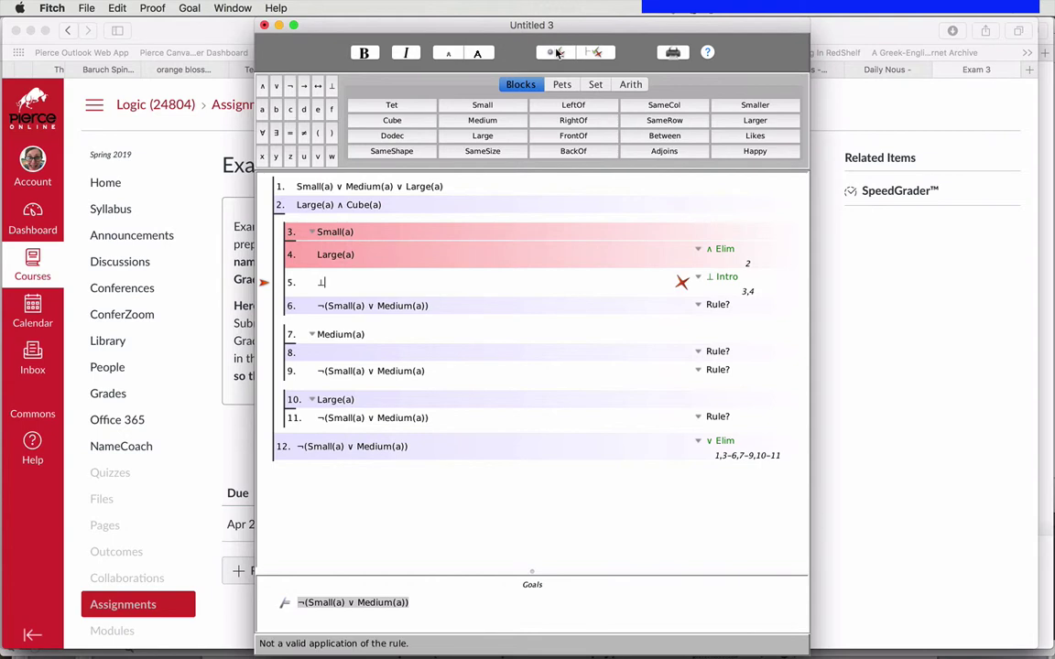
click(701, 277)
mouse_move(703, 278)
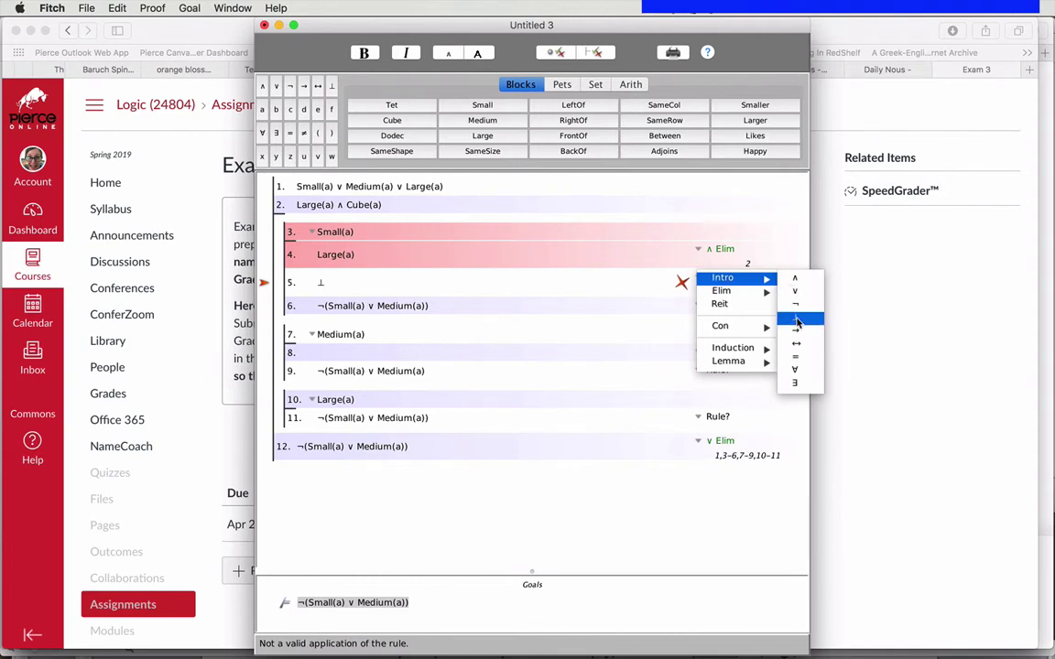
mouse_move(797, 321)
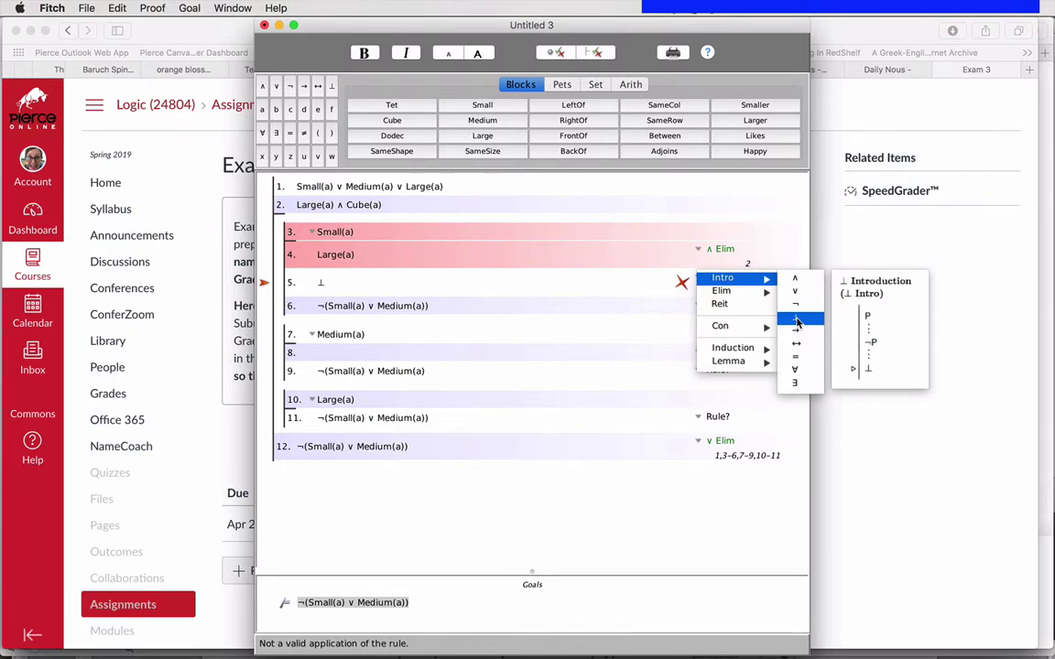
mouse_move(728, 328)
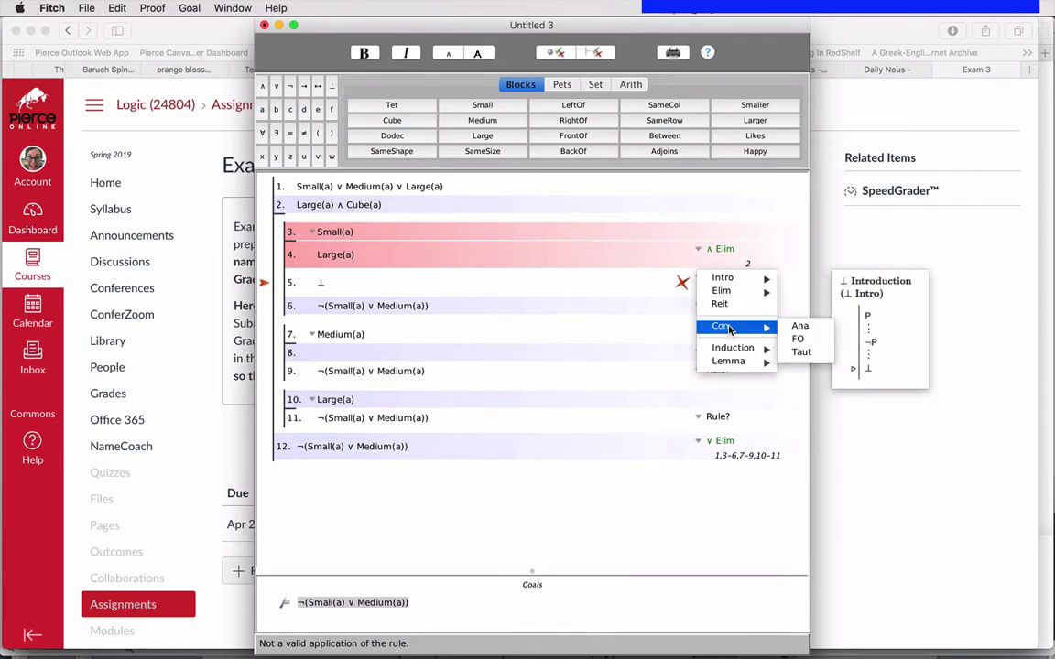
click(806, 327)
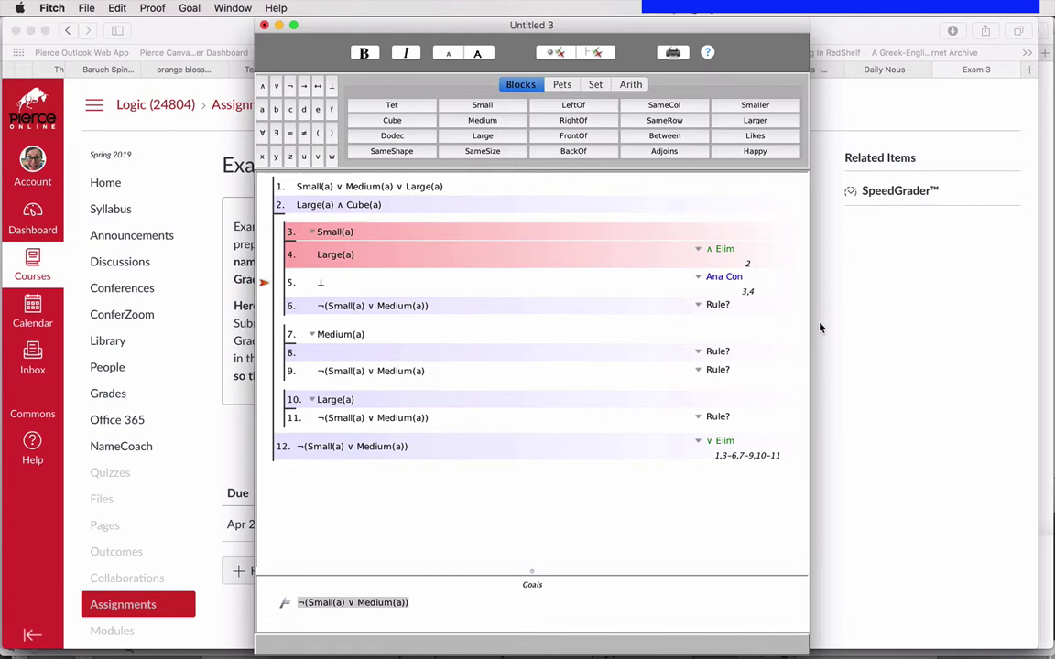
- Recheck step 5 as valid and cite line 5 as support for line 6
click(559, 53)
key(Down)
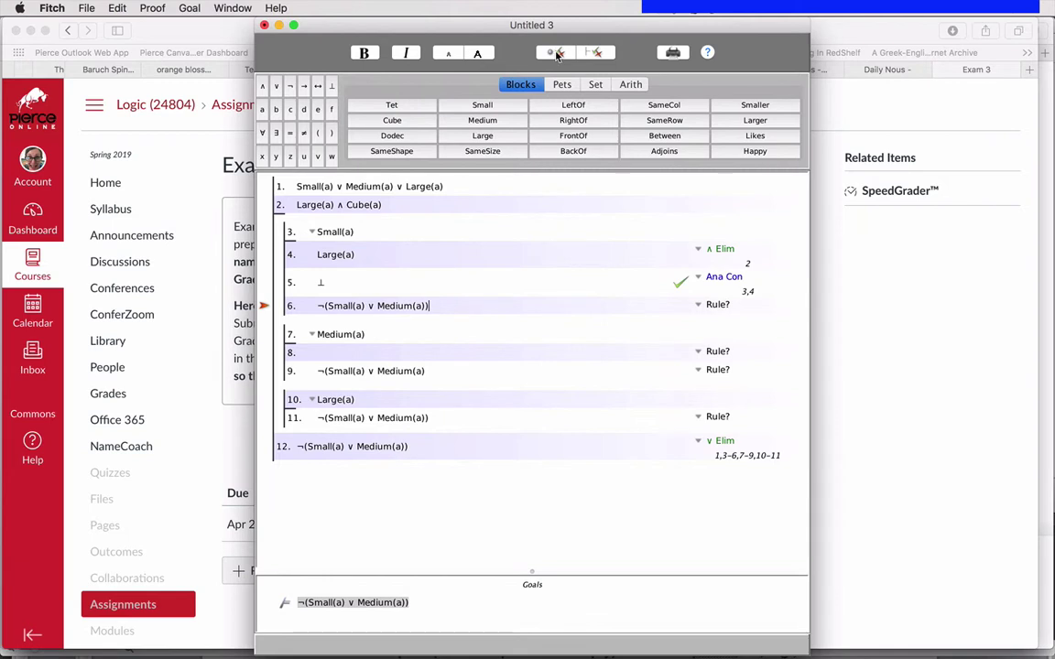
click(327, 281)
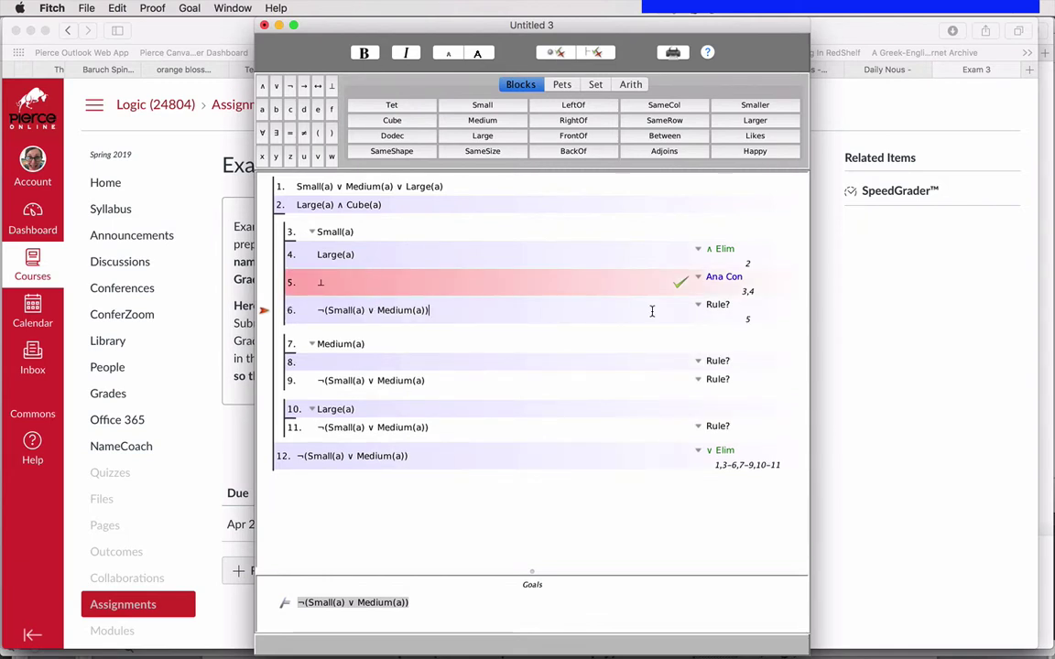
- Justify line 6 by ⊥ Elim and verify it with a check
click(705, 305)
mouse_move(710, 323)
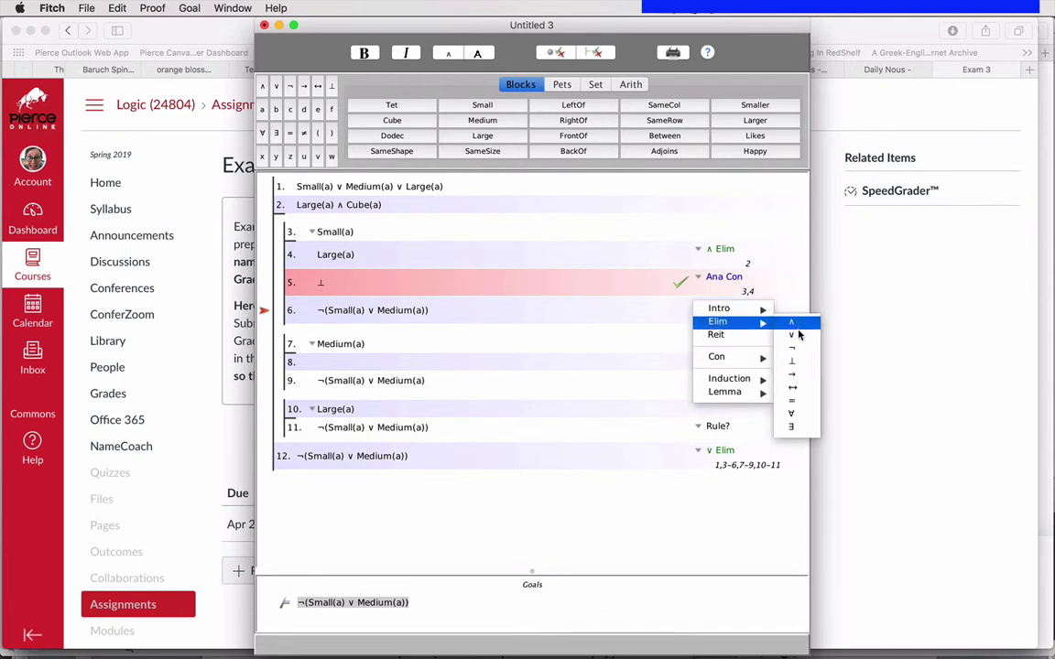
click(791, 360)
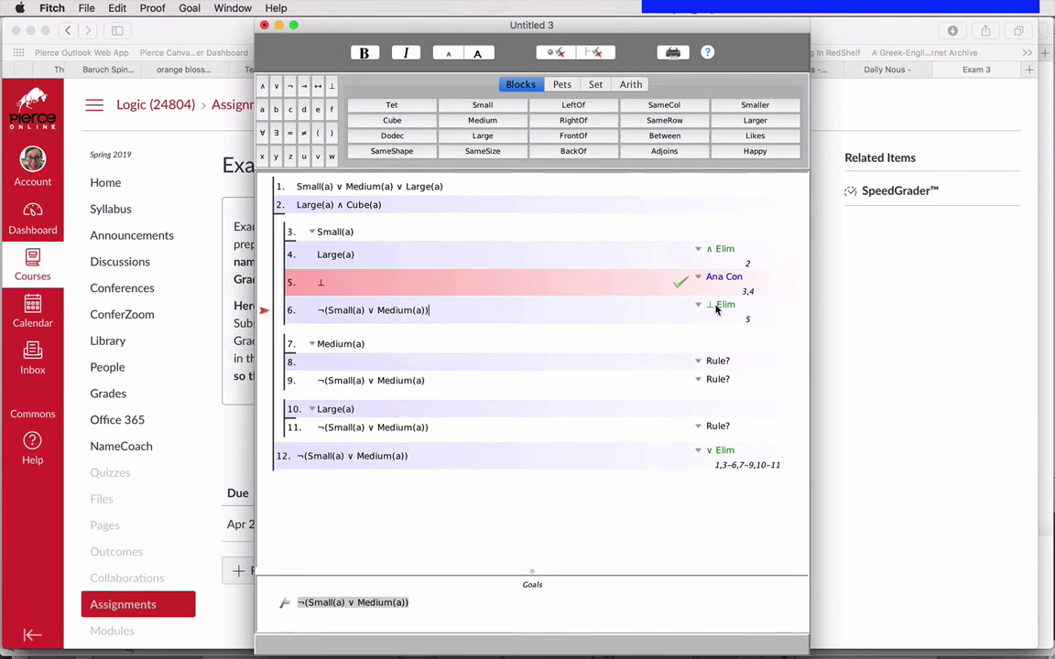
mouse_move(717, 310)
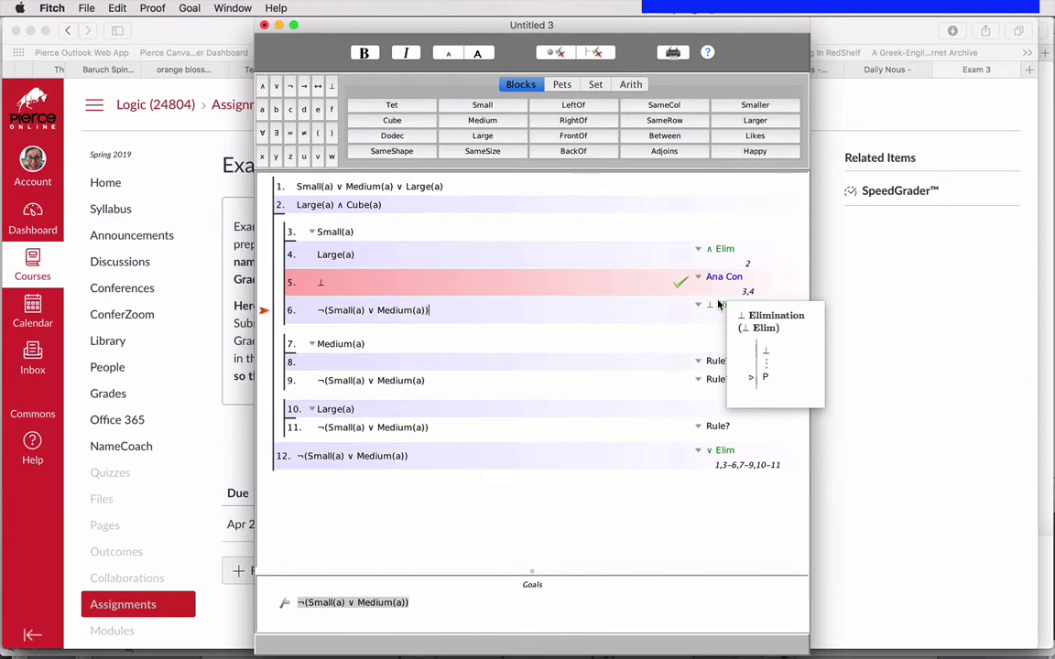
click(554, 53)
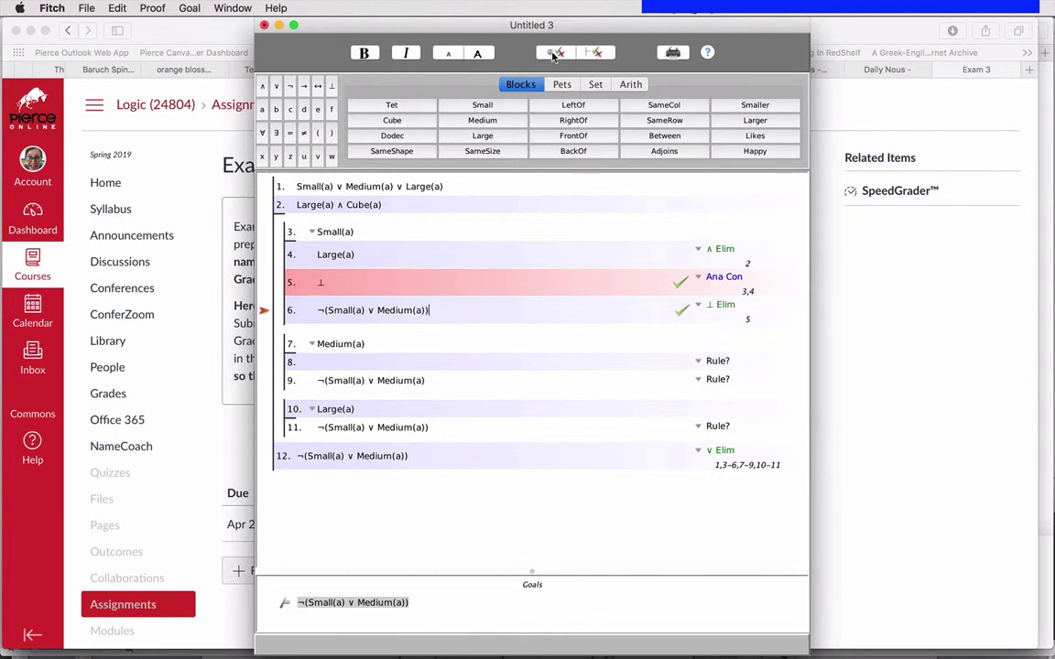
- Enter Large(a) on line 8, justified by ∧ Elim from line 2
key(Down)
key(Down)
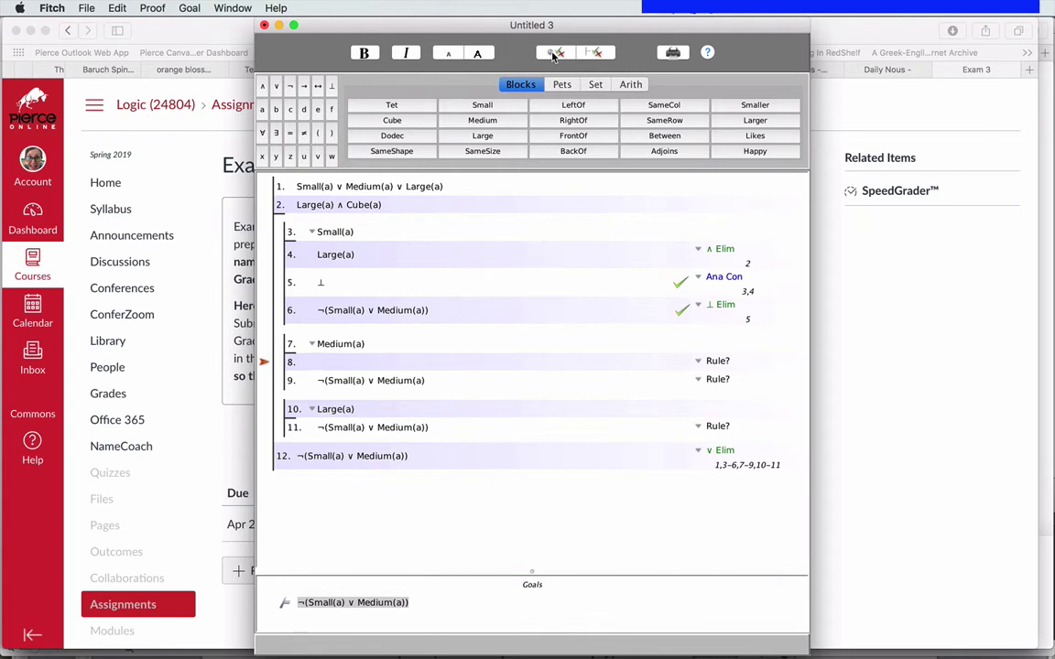
text(Large(a))
click(337, 204)
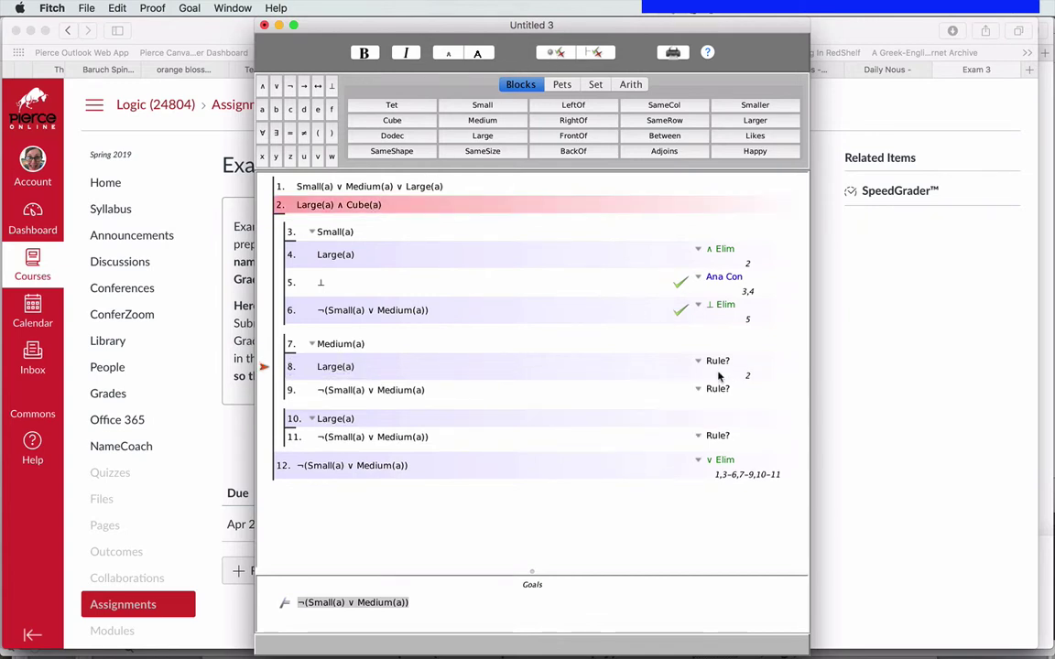
click(703, 364)
mouse_move(732, 378)
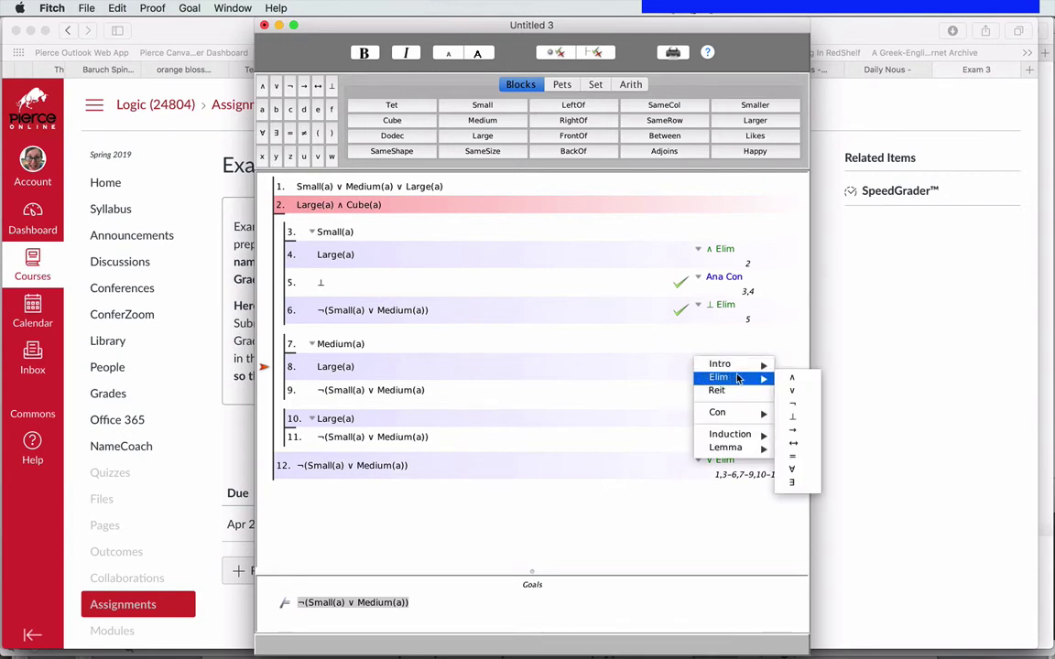
click(791, 378)
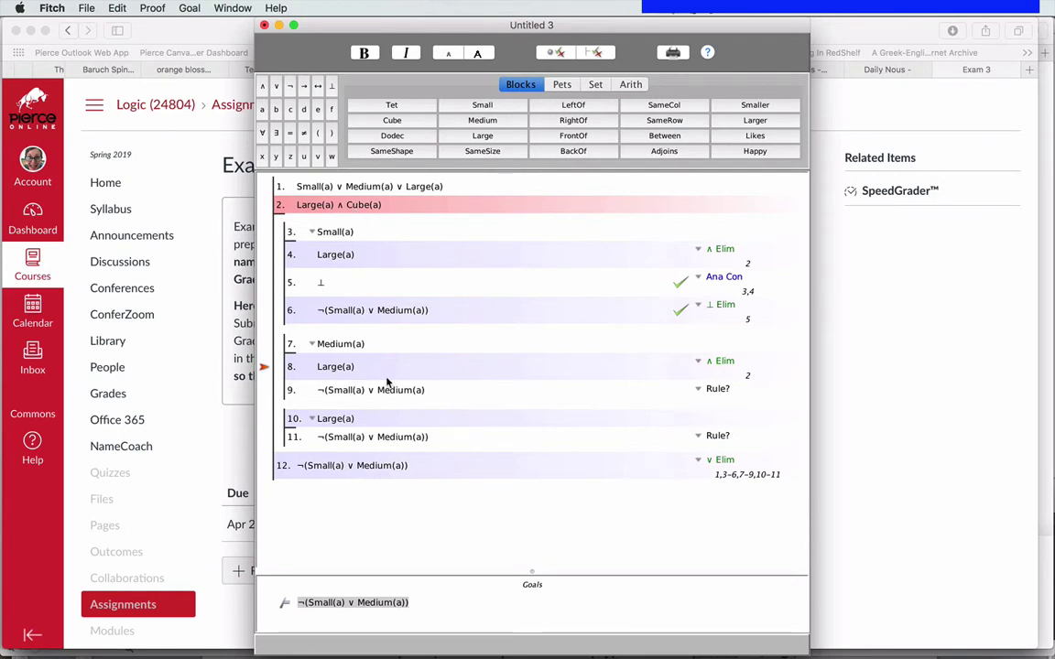
- Add step 9 with ⊥, justified by Ana Con citing lines 7 and 8
key(super+f)
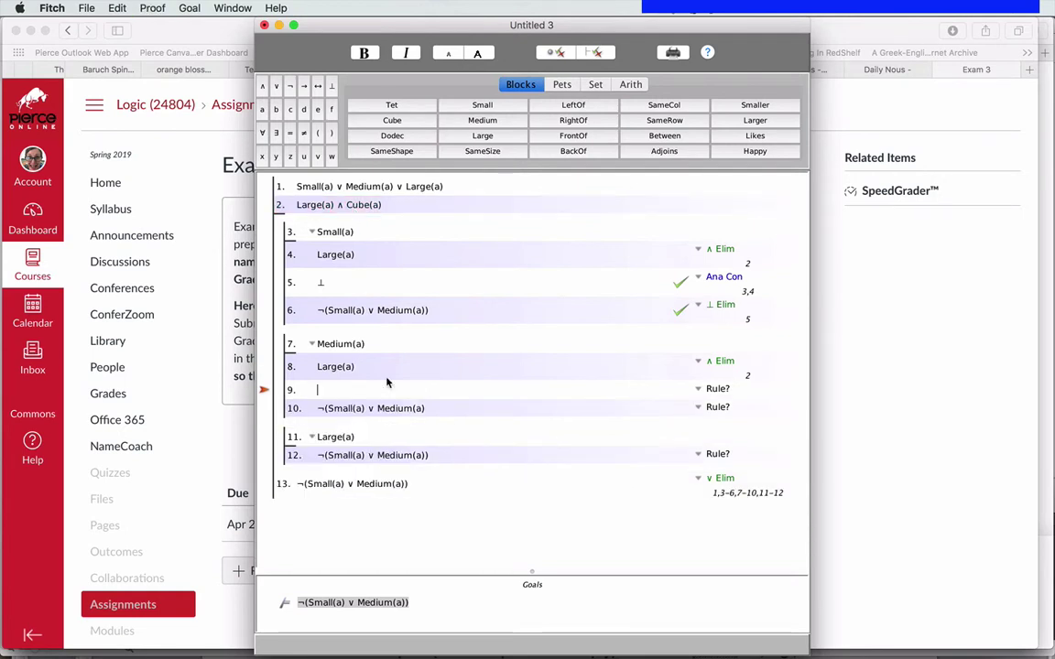
click(332, 85)
click(349, 345)
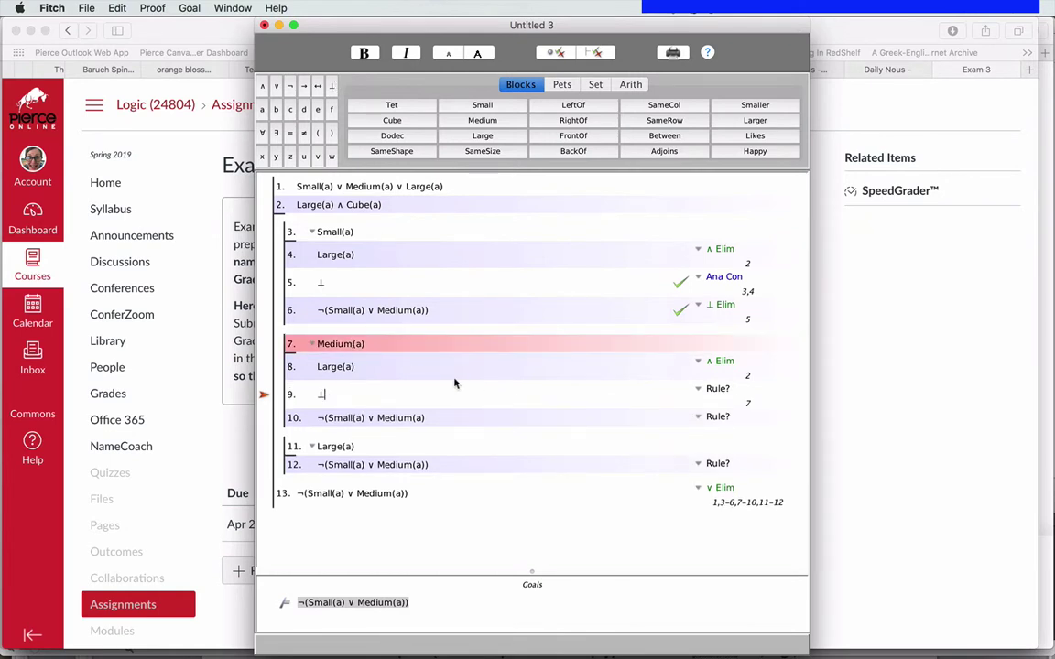
click(348, 366)
click(696, 392)
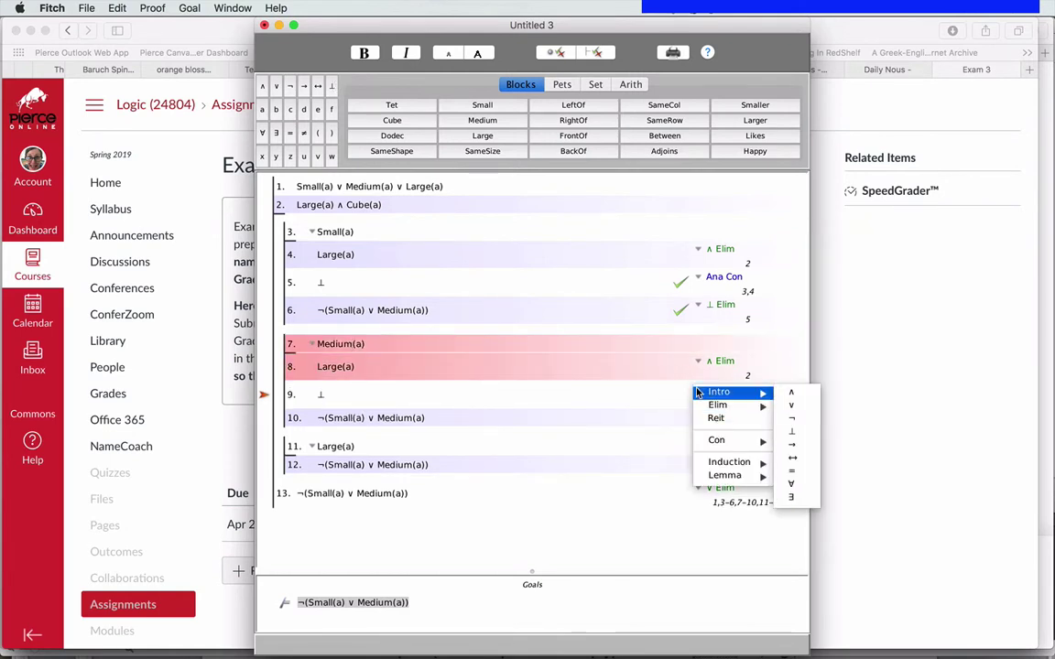
mouse_move(735, 441)
click(797, 441)
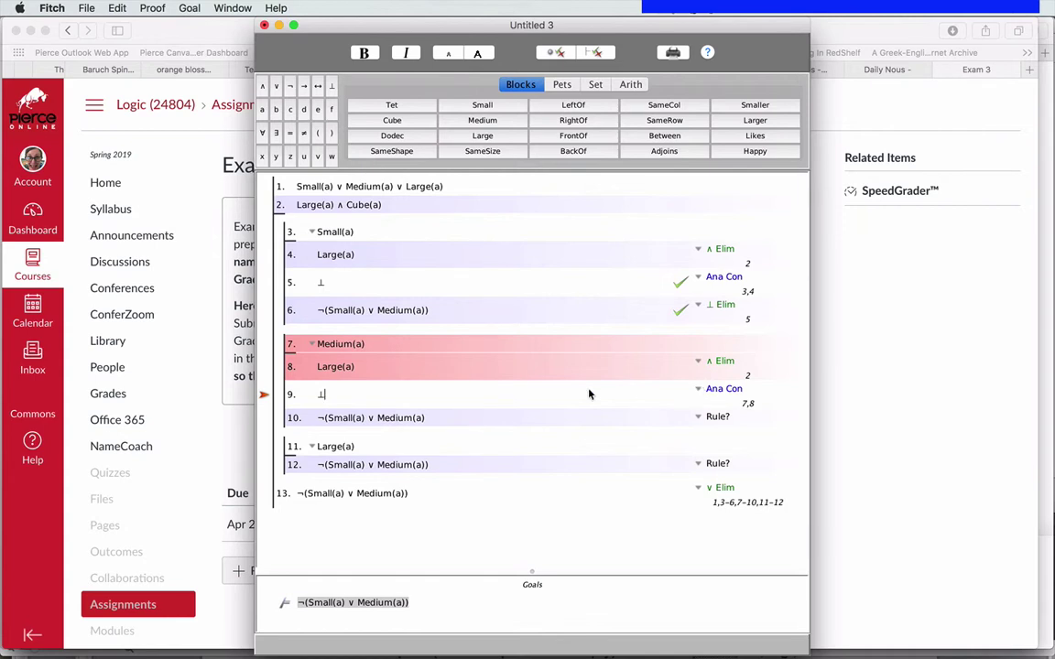
key(Down)
- Justify line 10 by ⊥ Elim citing step 9
click(350, 391)
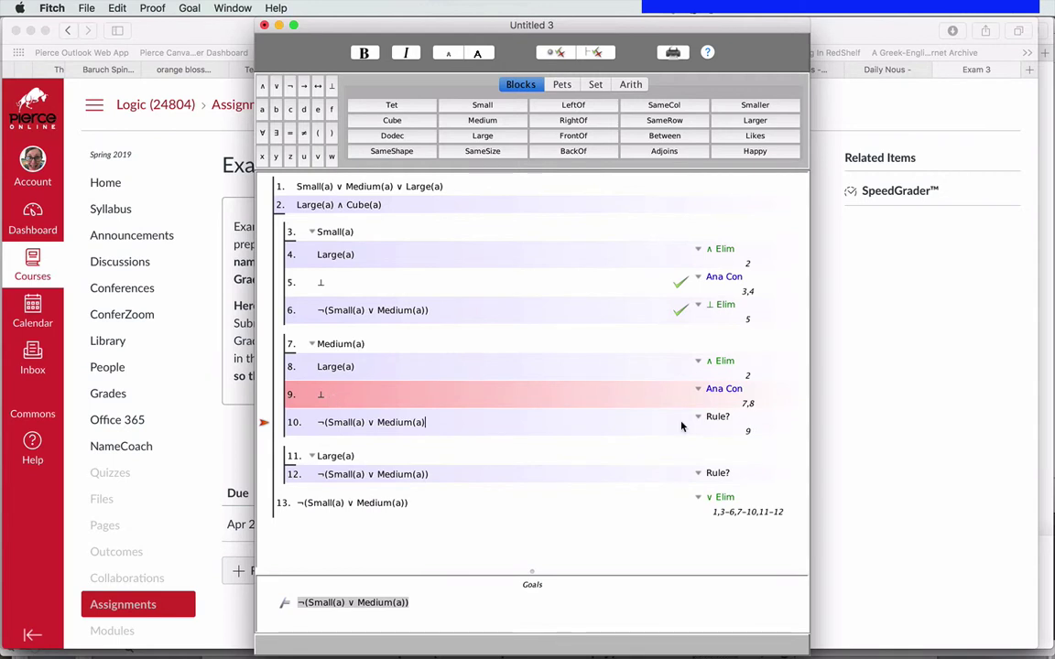
click(701, 419)
mouse_move(733, 434)
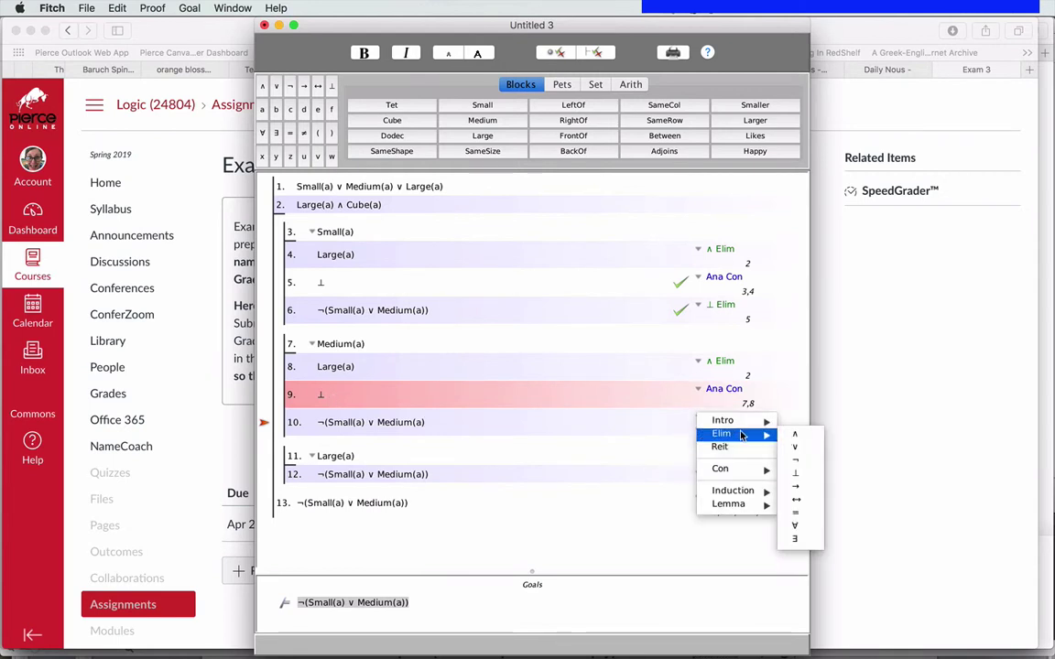
click(813, 475)
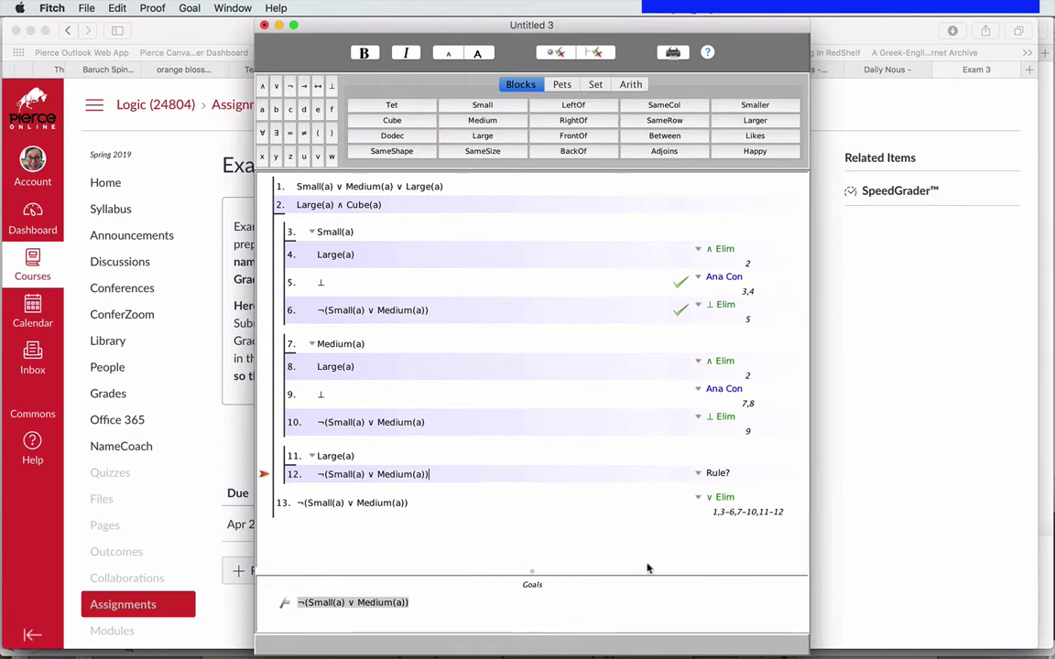
- Justify line 12 by Ana Con citing line 11
click(344, 455)
click(711, 473)
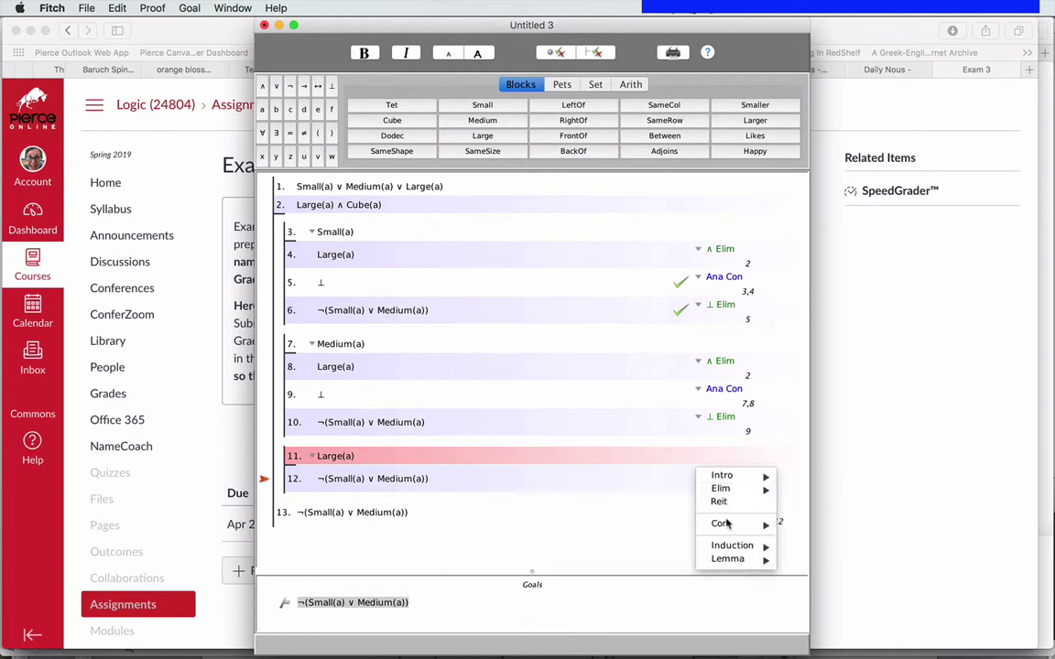
mouse_move(723, 523)
click(804, 524)
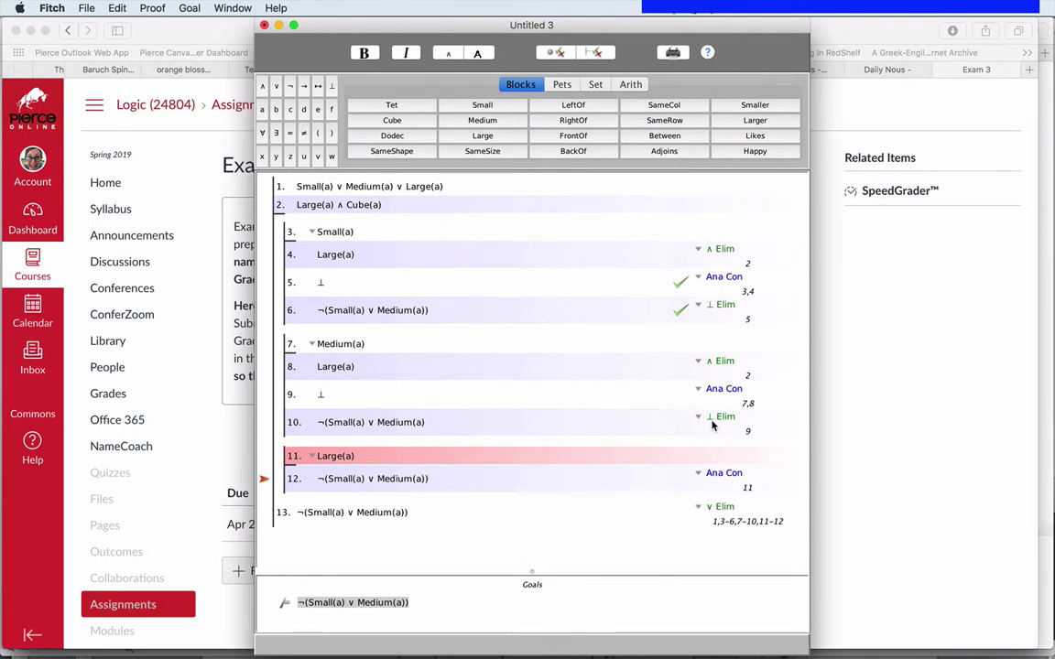
key(Down)
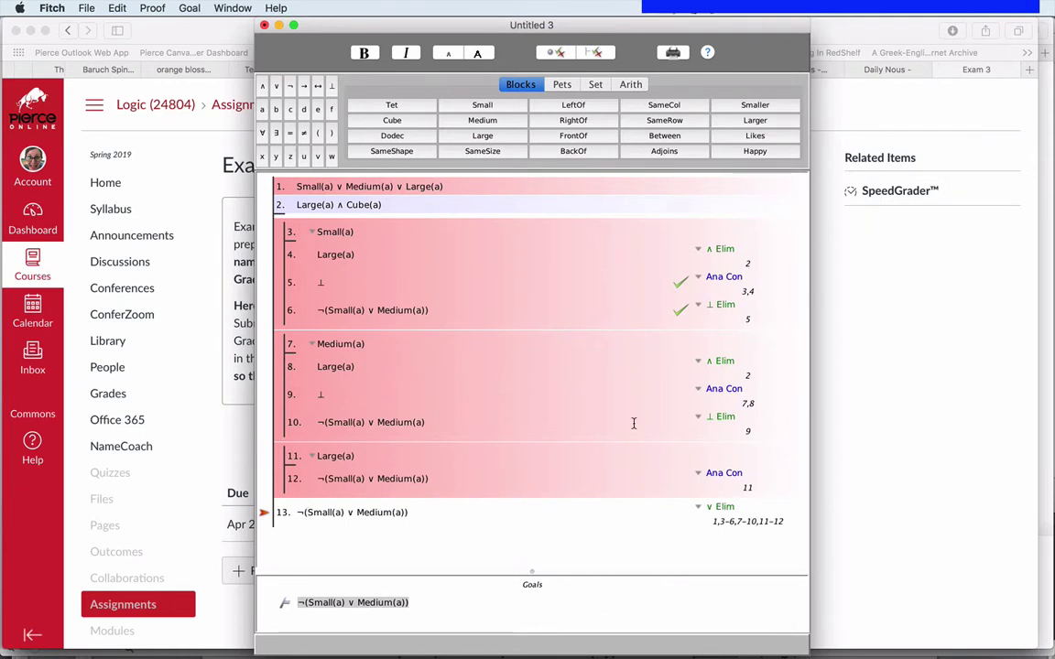
- Check the steps on lines 9, 10, 12 and 13, including the final ∨ Elim
key(Up)
key(Up)
key(Up)
key(Up)
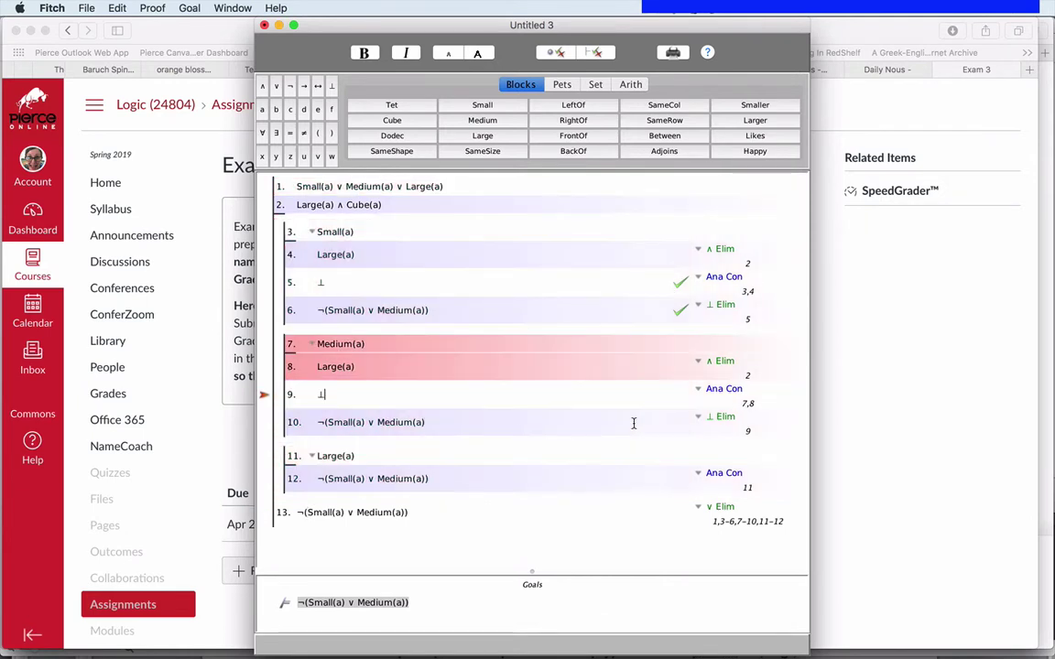
click(567, 62)
key(Down)
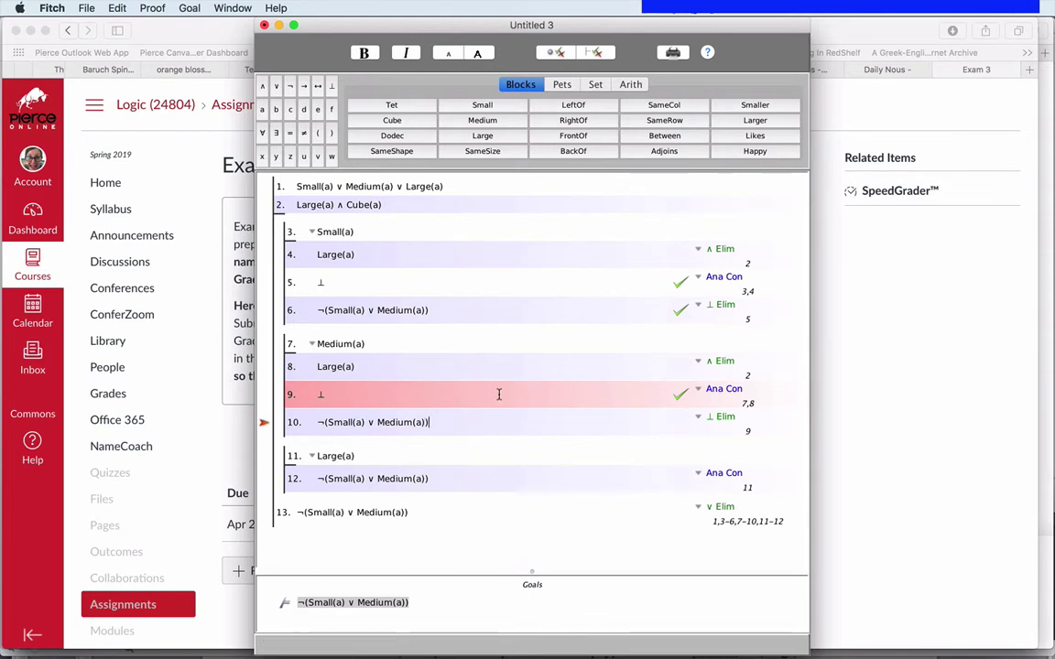
click(556, 54)
key(Down)
key(Down)
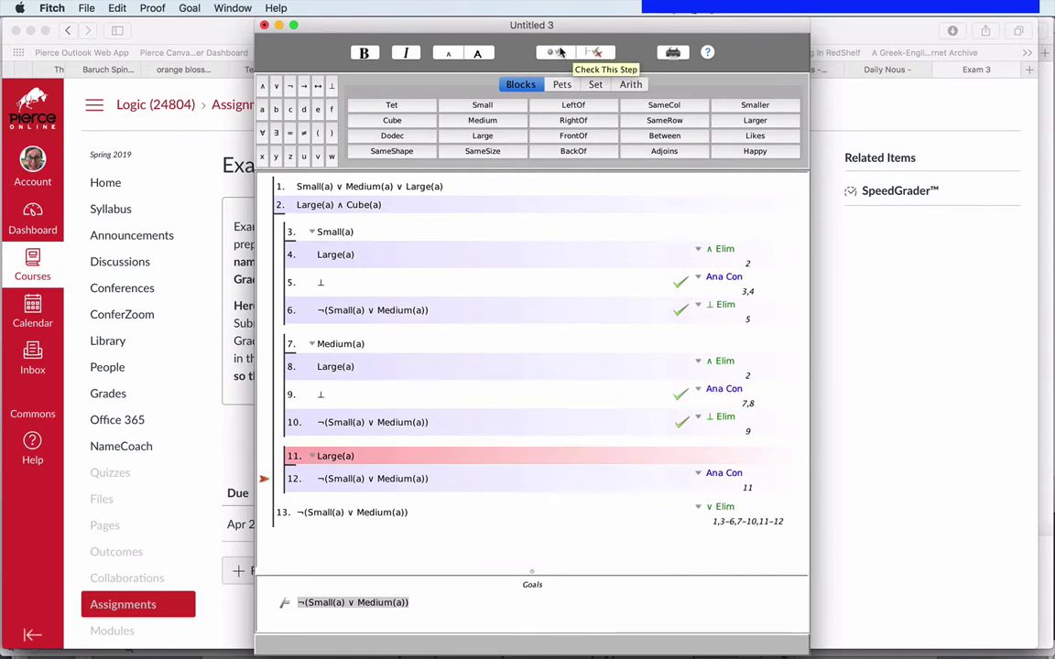
click(561, 53)
key(Down)
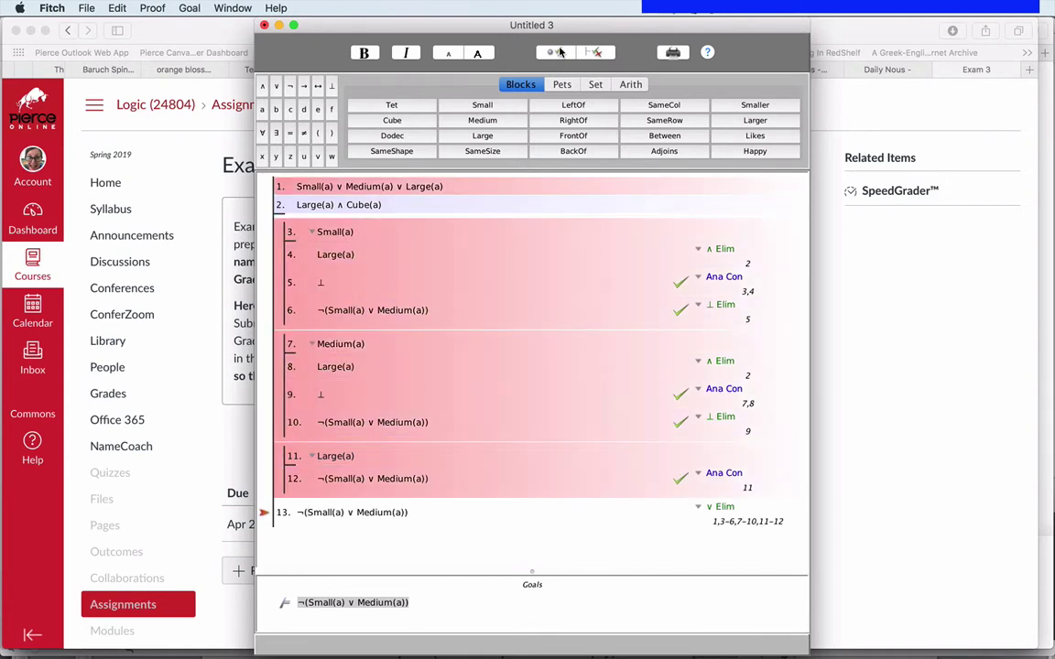
click(560, 52)
- Check lines 8 and 4, then verify the proof; the goal is rejected since Ana Con is disallowed
key(Up)
key(Up)
key(Up)
key(Up)
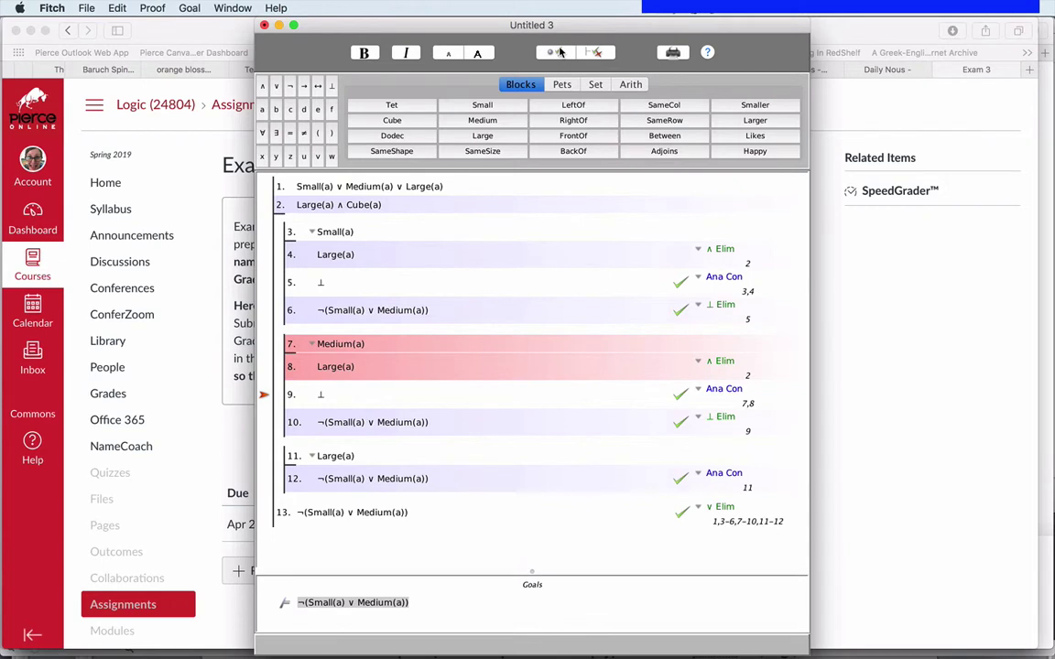
key(Up)
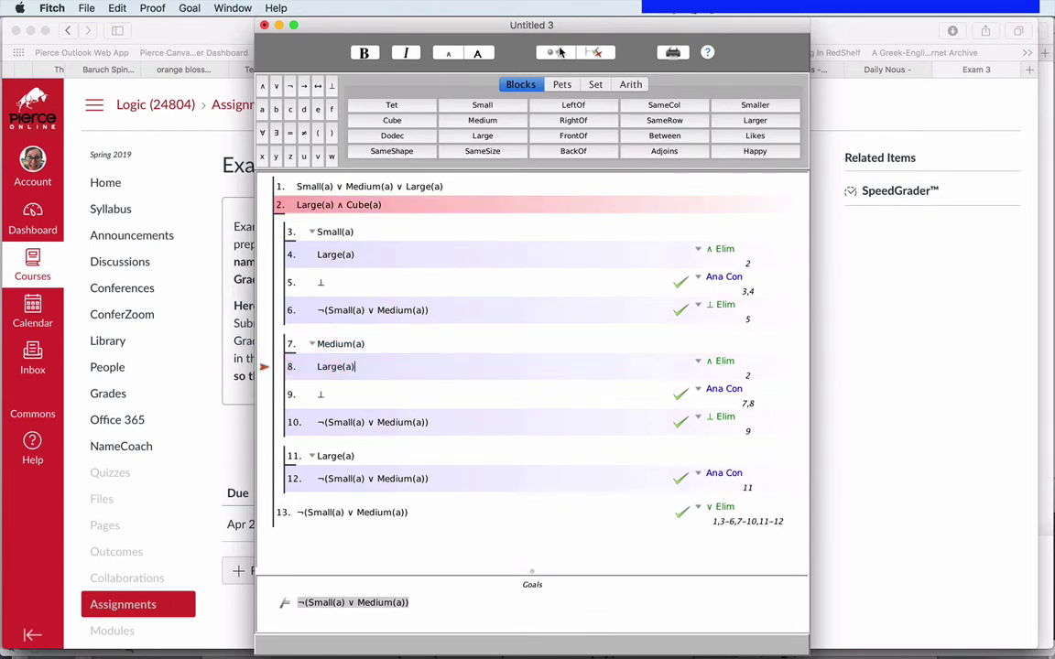
click(550, 51)
key(Up)
key(Up)
key(Up)
key(Up)
click(558, 52)
key(Down)
key(Down)
key(Down)
key(Down)
key(Down)
key(Down)
key(Down)
key(Down)
key(Down)
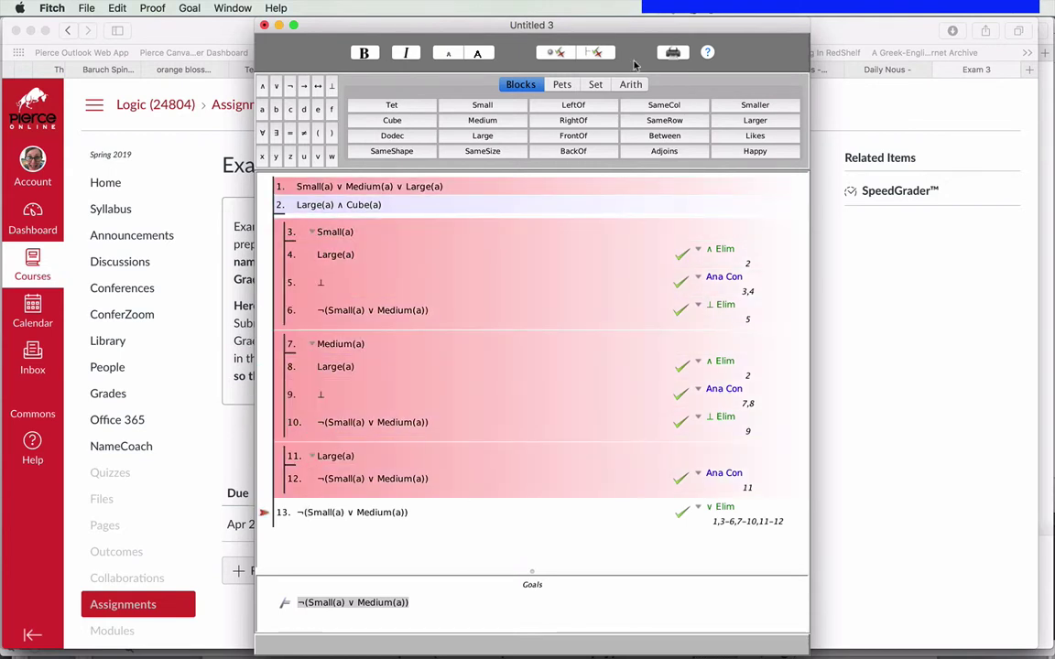
click(608, 52)
- Look up why the goal is unsatisfied, then bring up the Goal menu's commands
click(684, 604)
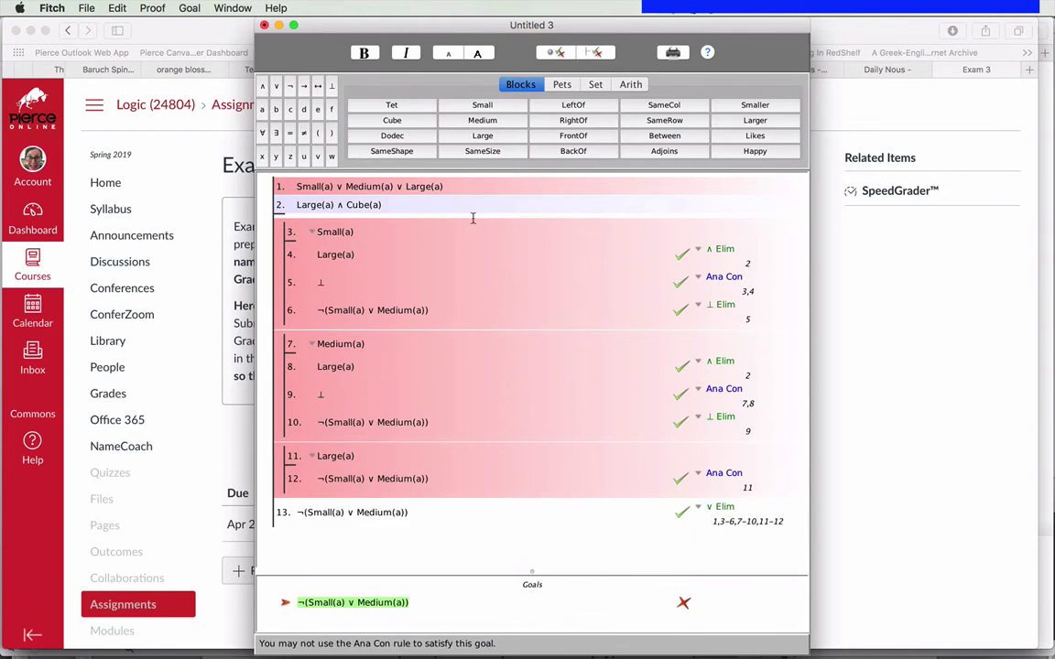
click(219, 7)
mouse_move(192, 7)
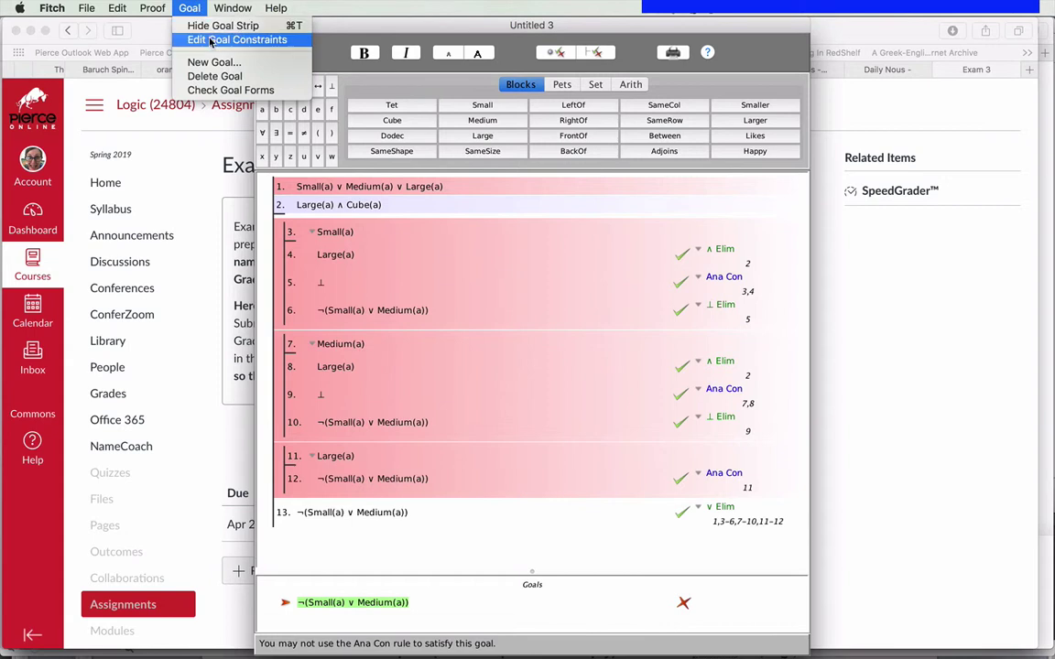
- In Edit Goal Constraints, tick 'May use full Ana Con' for the goal
click(212, 40)
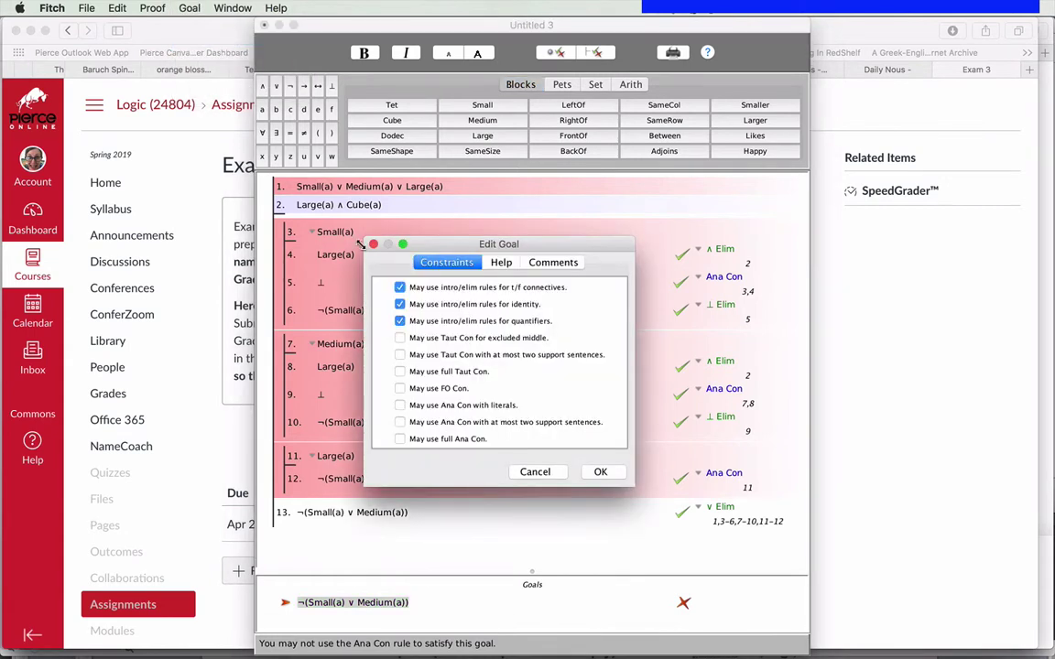
click(400, 440)
- Confirm the new constraints and re-verify so the goal ¬(Small(a) ∨ Medium(a)) is satisfied
click(600, 472)
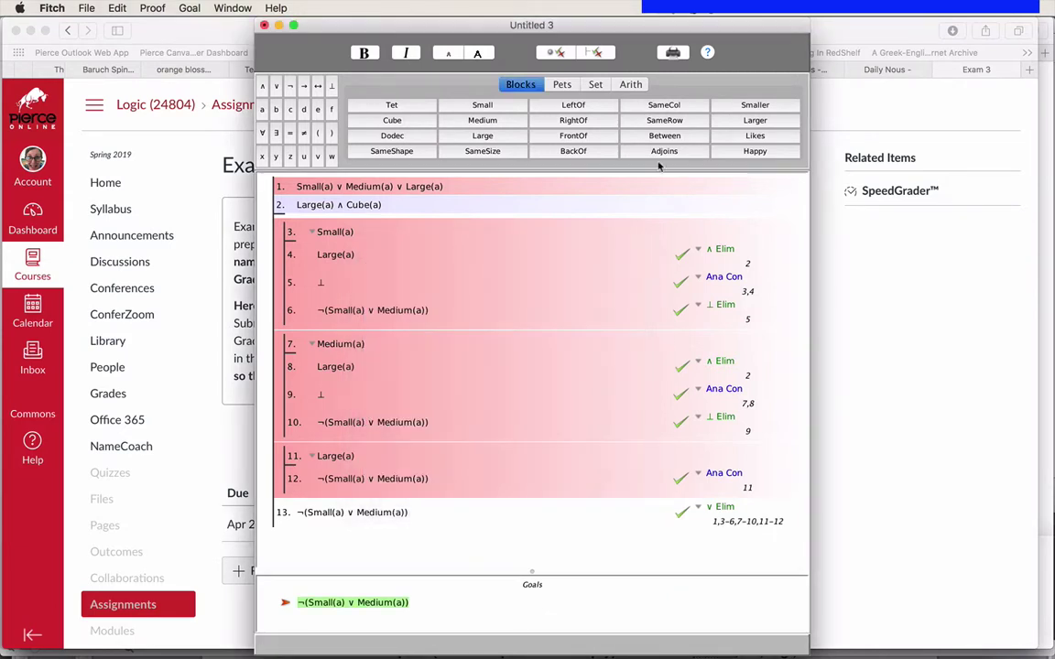
click(602, 52)
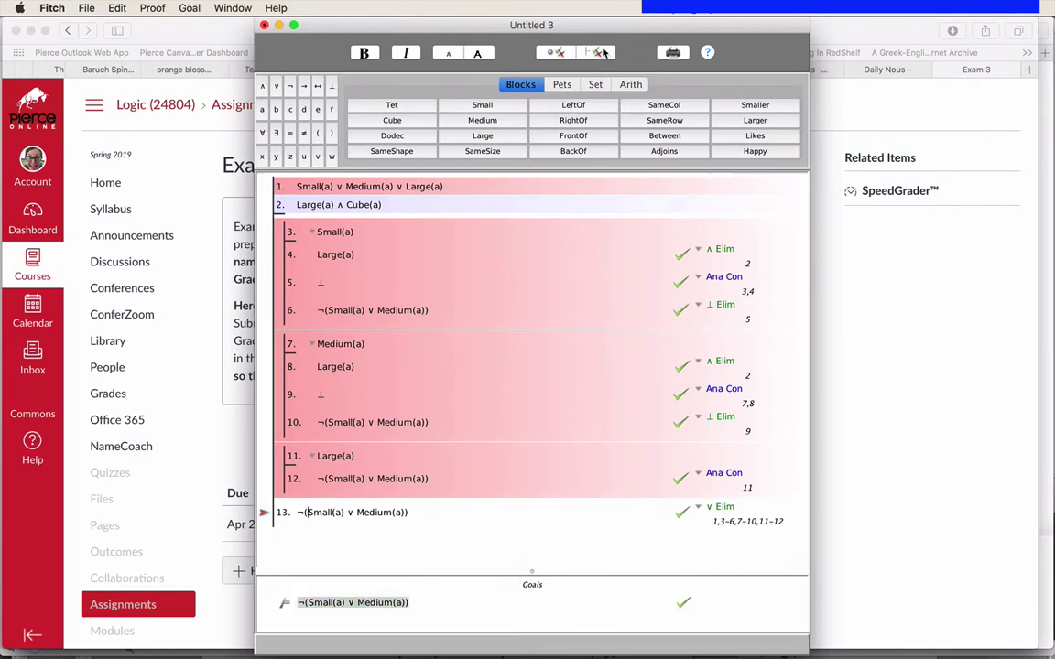